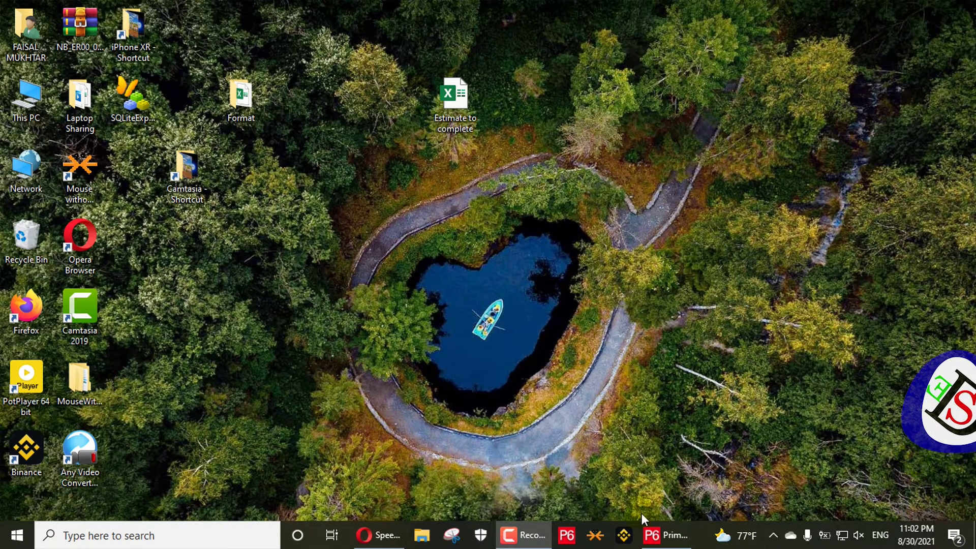
Step: Switch to Primavera P6 and display the activity network for the whole VILL-CON-3 project
{"action": "left_click", "coordinate": [669, 535]}
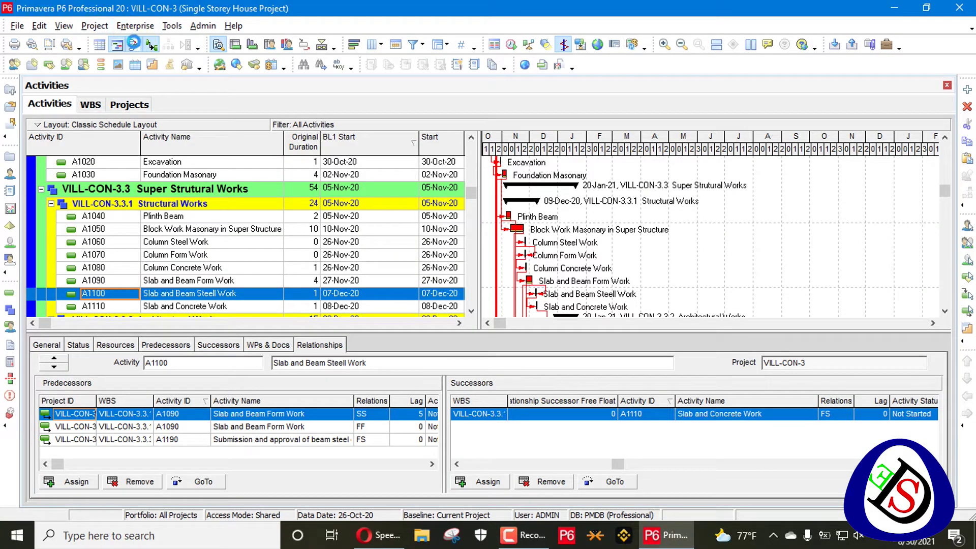
{"action": "left_click", "coordinate": [134, 44]}
{"action": "left_click", "coordinate": [97, 151]}
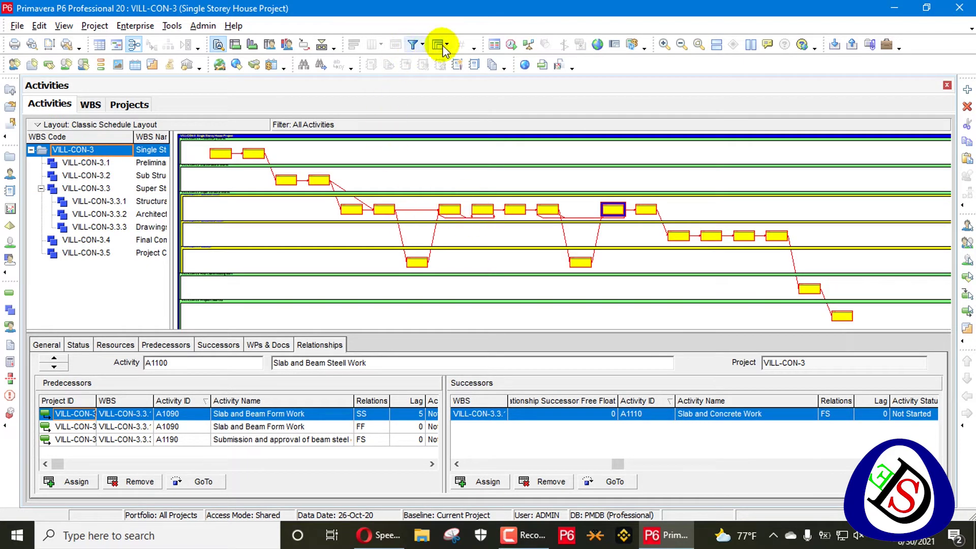
Step: Examine the network links around activity A1100 across the Structural Works, Architectural Works and Drawings bands
{"action": "left_click", "coordinate": [664, 44]}
{"action": "left_click", "coordinate": [665, 45]}
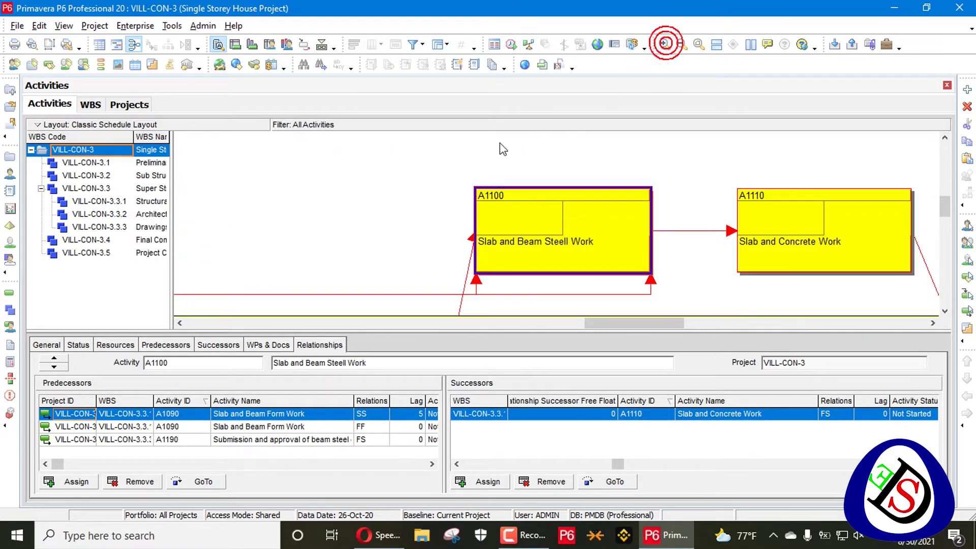
{"action": "left_click", "coordinate": [685, 45]}
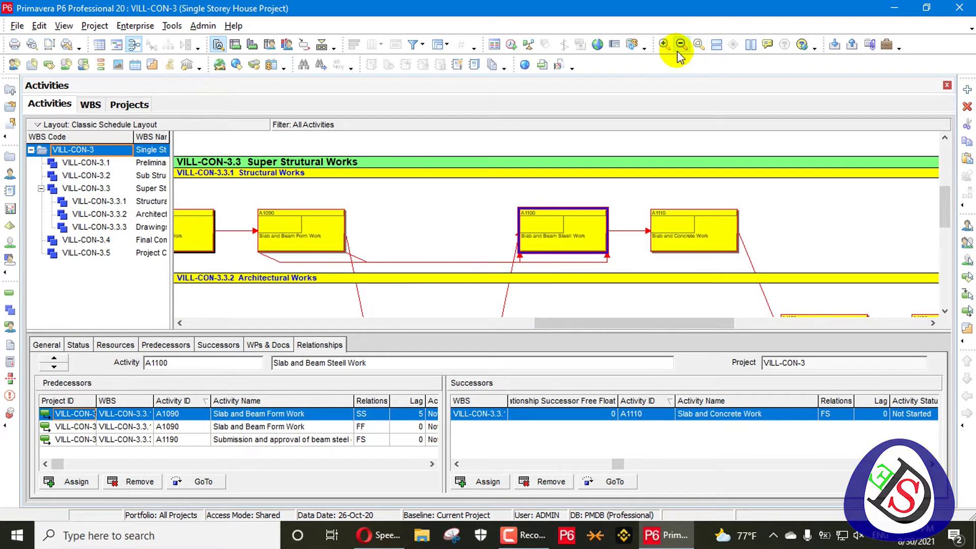
{"action": "left_click_drag", "start_coordinate": [955, 184], "coordinate": [941, 221]}
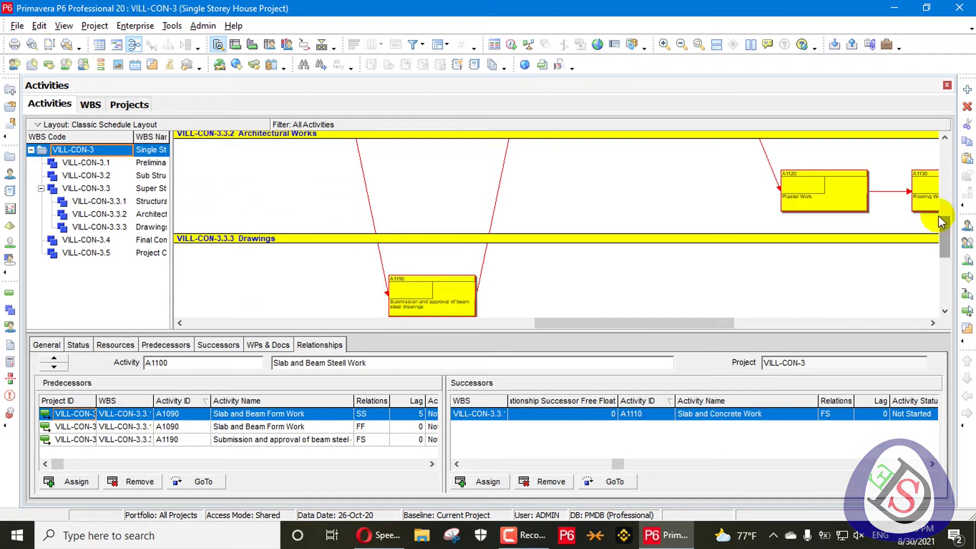
{"action": "left_click", "coordinate": [666, 46]}
{"action": "left_click", "coordinate": [681, 47]}
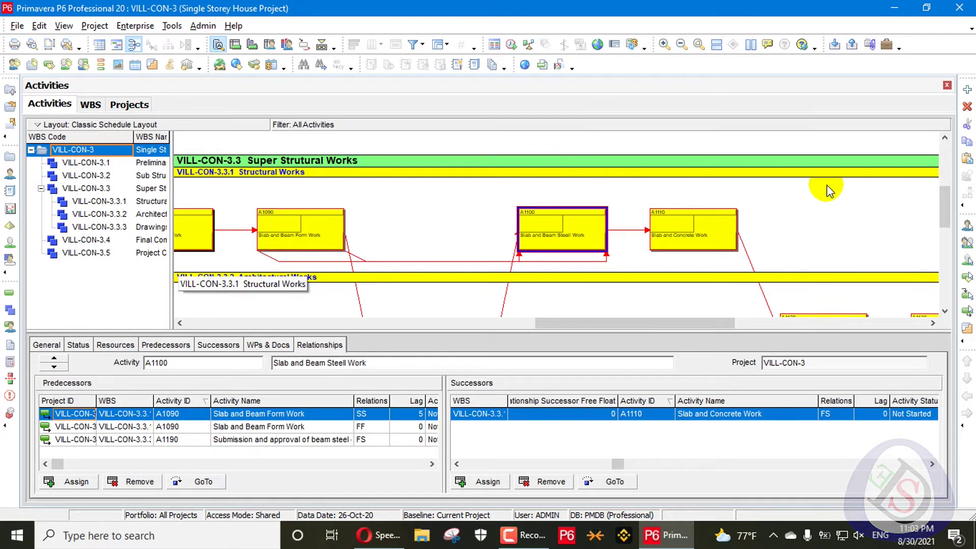
{"action": "left_click_drag", "start_coordinate": [946, 210], "coordinate": [947, 235]}
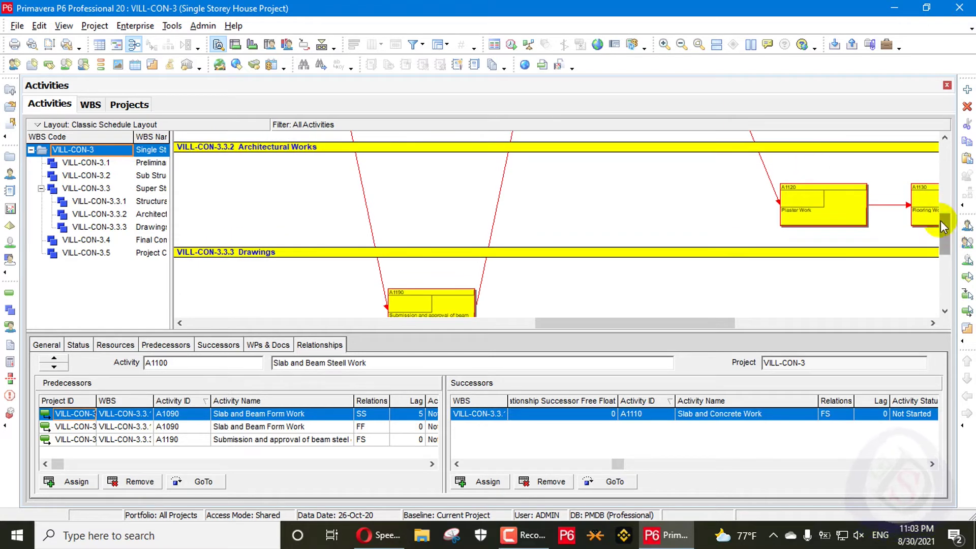
{"action": "left_click", "coordinate": [681, 45]}
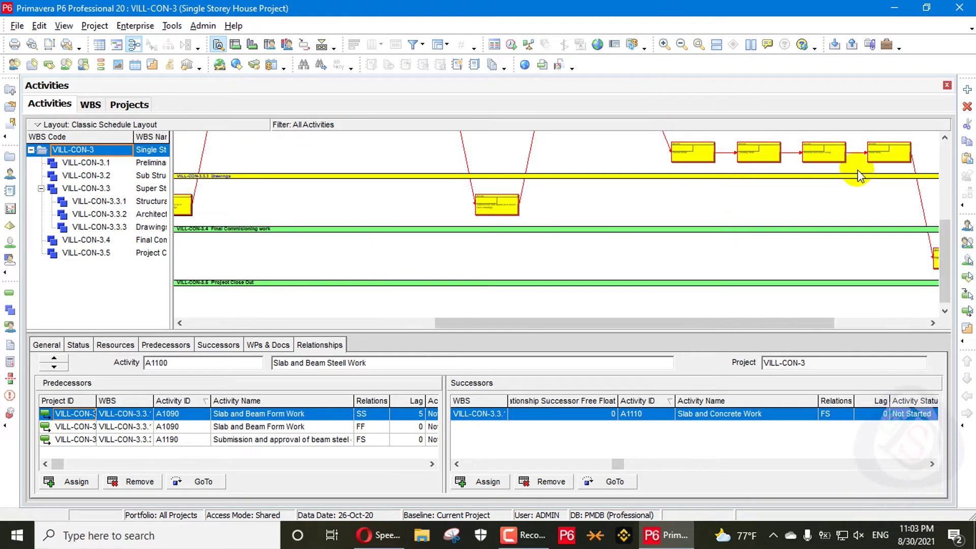
{"action": "left_click_drag", "start_coordinate": [946, 235], "coordinate": [948, 202]}
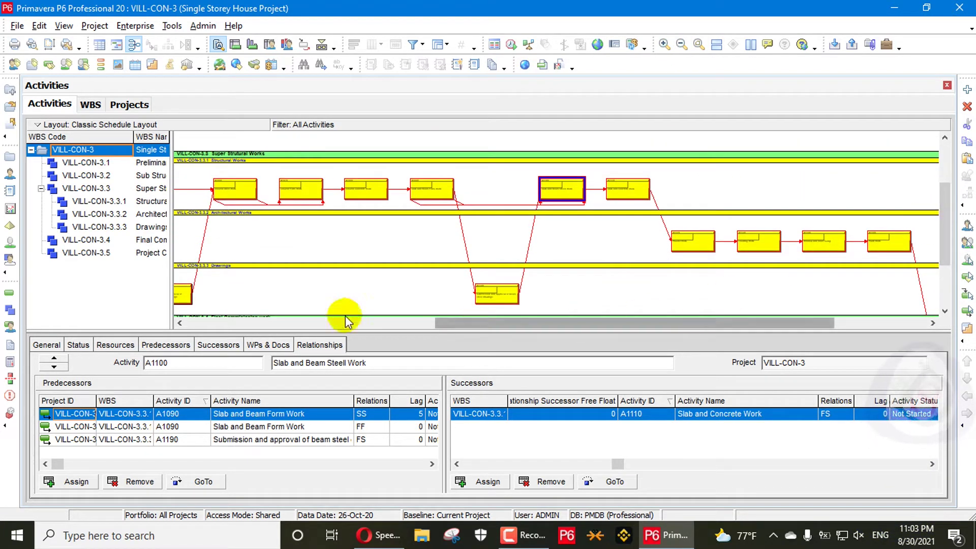
{"action": "left_click", "coordinate": [179, 323]}
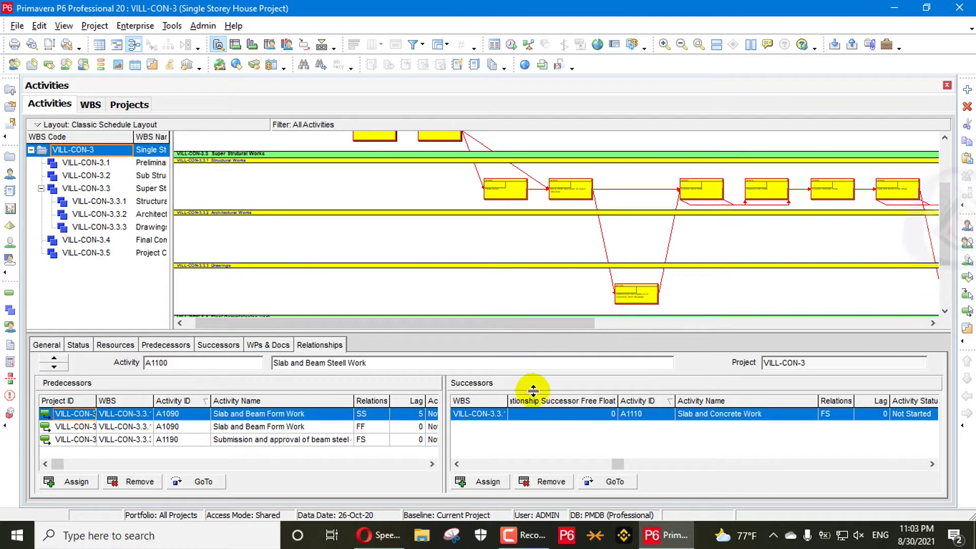
Step: Enlarge the network area and inspect how A1090 and A1100 connect to the beam steel drawings activity A1190
{"action": "left_click_drag", "start_coordinate": [533, 390], "coordinate": [530, 389]}
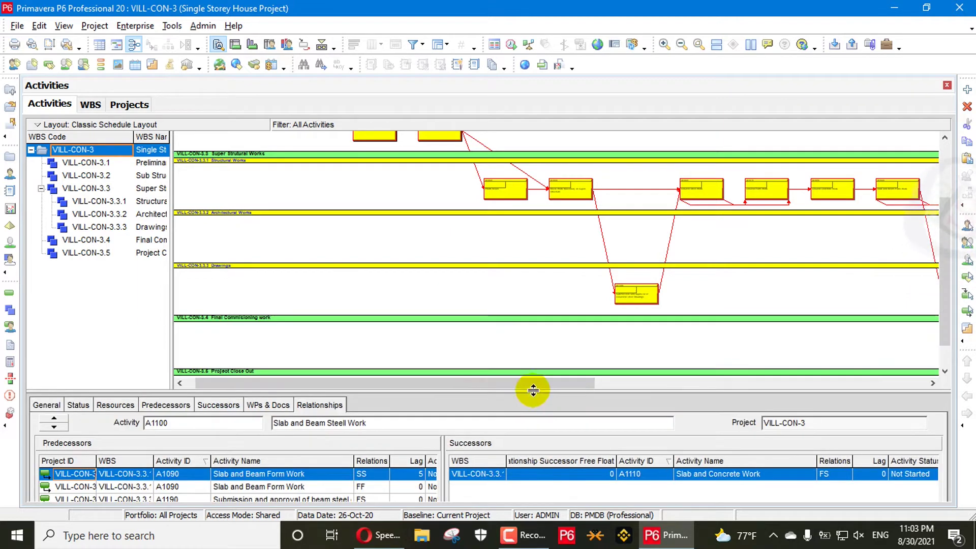
{"action": "left_click", "coordinate": [663, 44]}
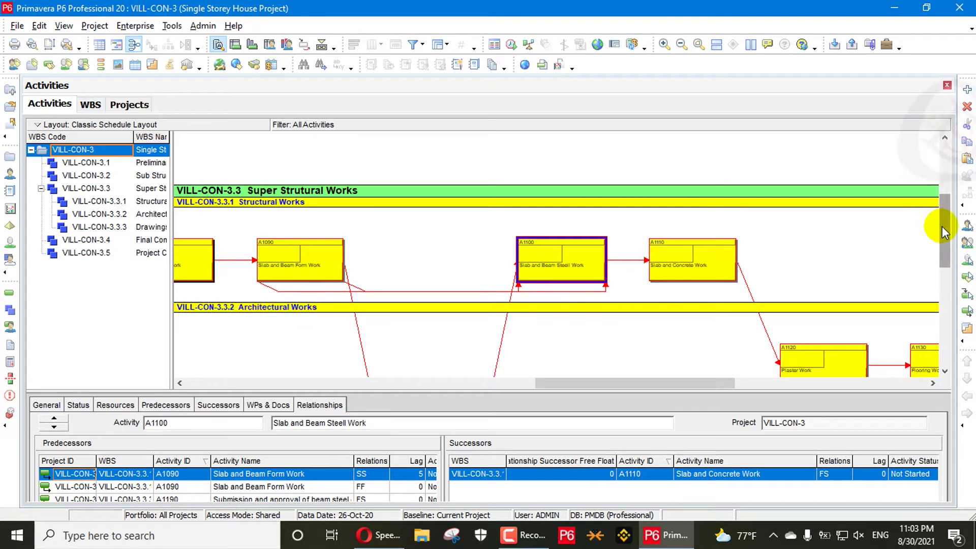
{"action": "left_click_drag", "start_coordinate": [941, 227], "coordinate": [938, 260]}
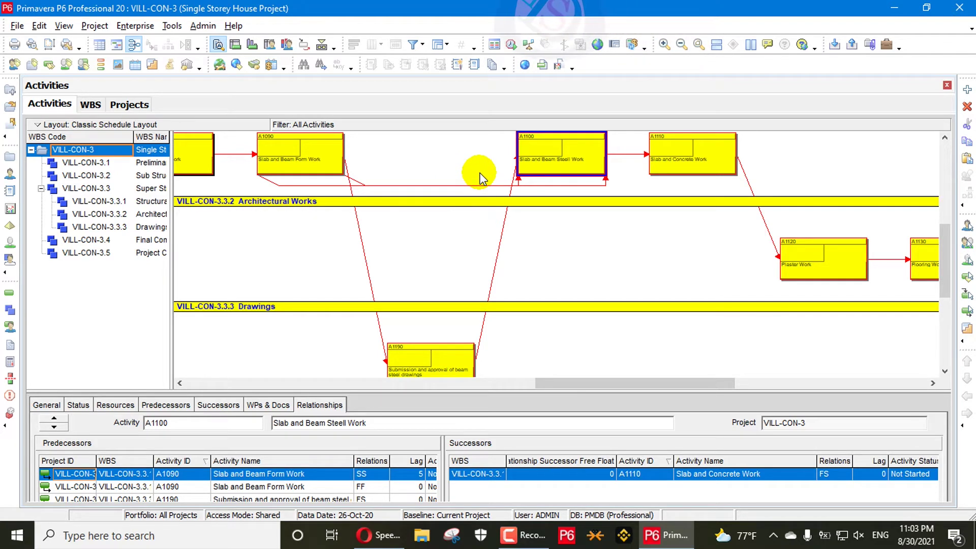
Step: Show the Gantt chart with a stretched timescale and examine the relationship lines of the structural works and drawings activities
{"action": "left_click", "coordinate": [115, 44]}
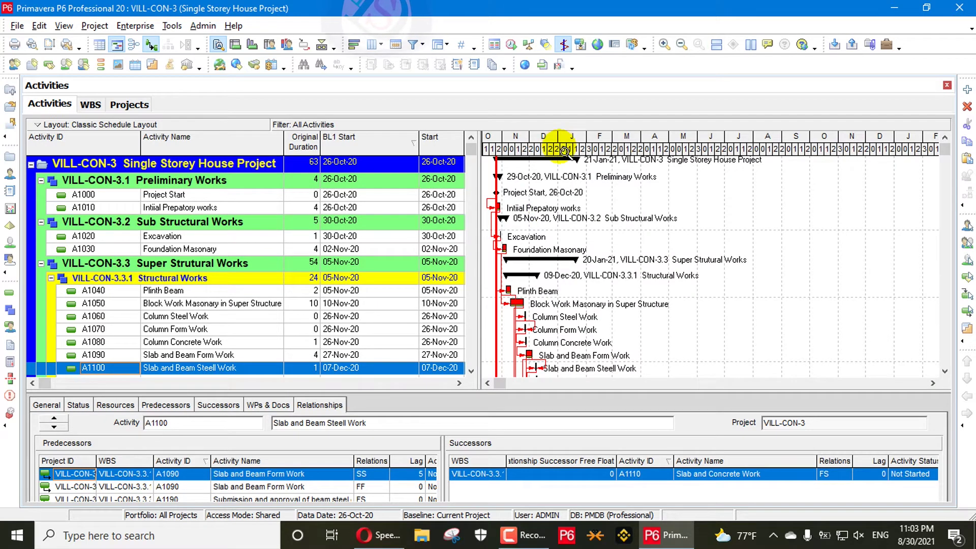
{"action": "left_click_drag", "start_coordinate": [565, 151], "coordinate": [763, 175]}
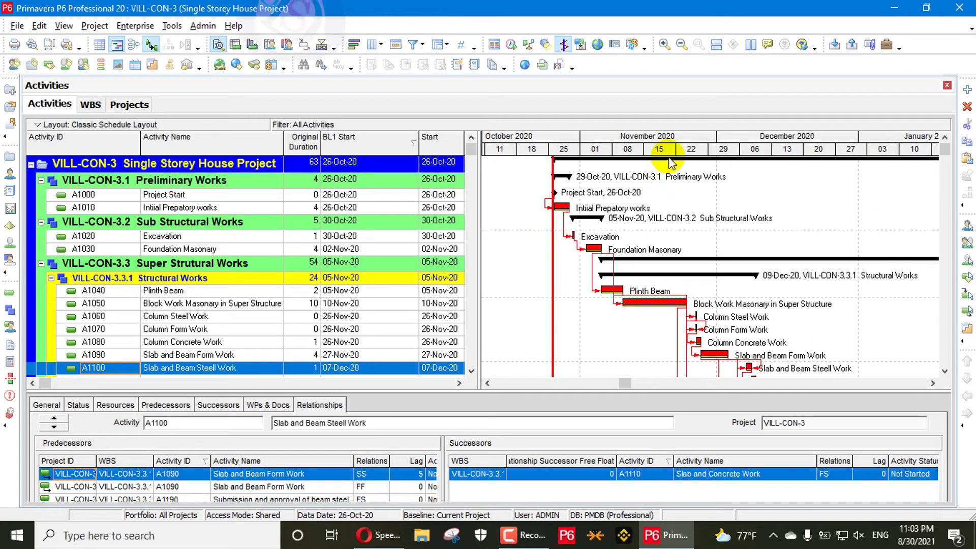
{"action": "left_click_drag", "start_coordinate": [670, 162], "coordinate": [778, 146]}
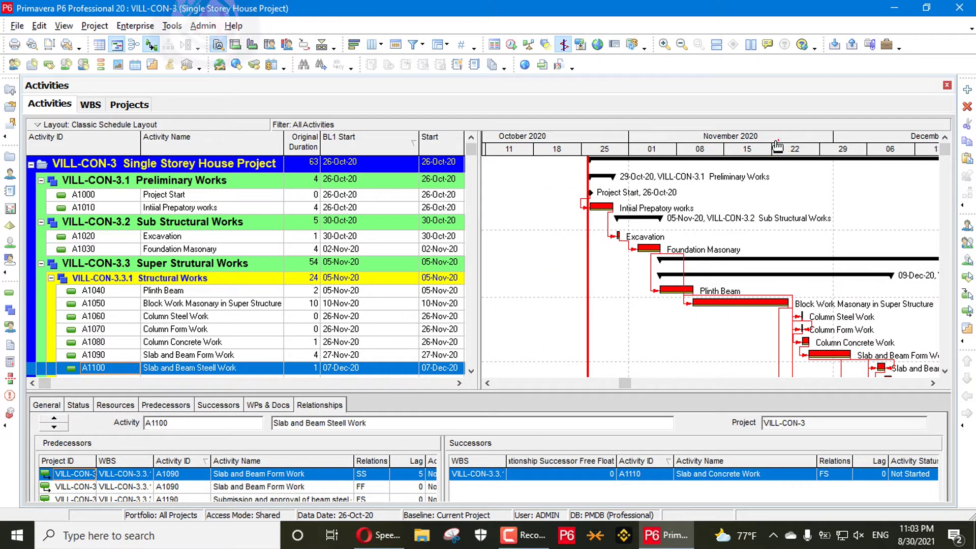
{"action": "scroll", "coordinate": [654, 234], "scroll_direction": "down", "scroll_amount": 4}
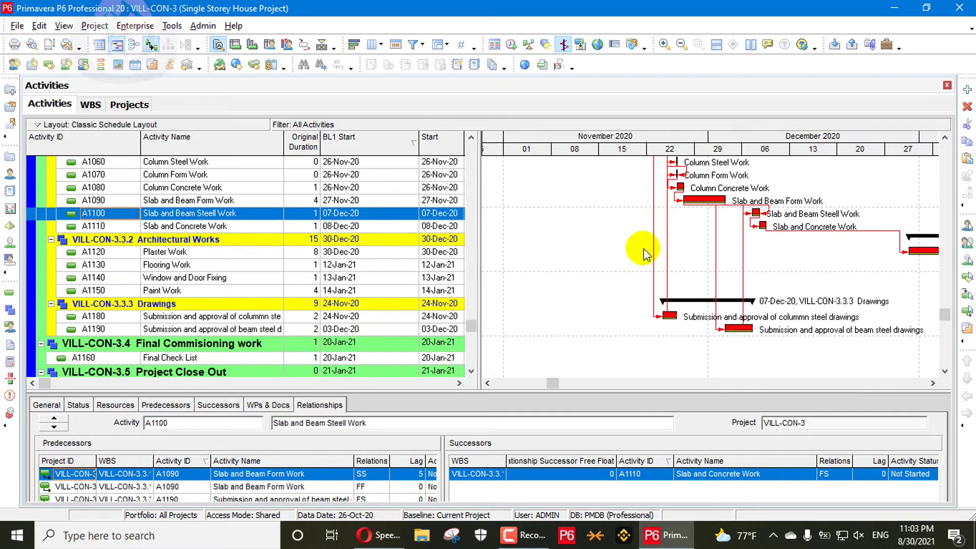
{"action": "scroll", "coordinate": [656, 249], "scroll_direction": "up", "scroll_amount": 2}
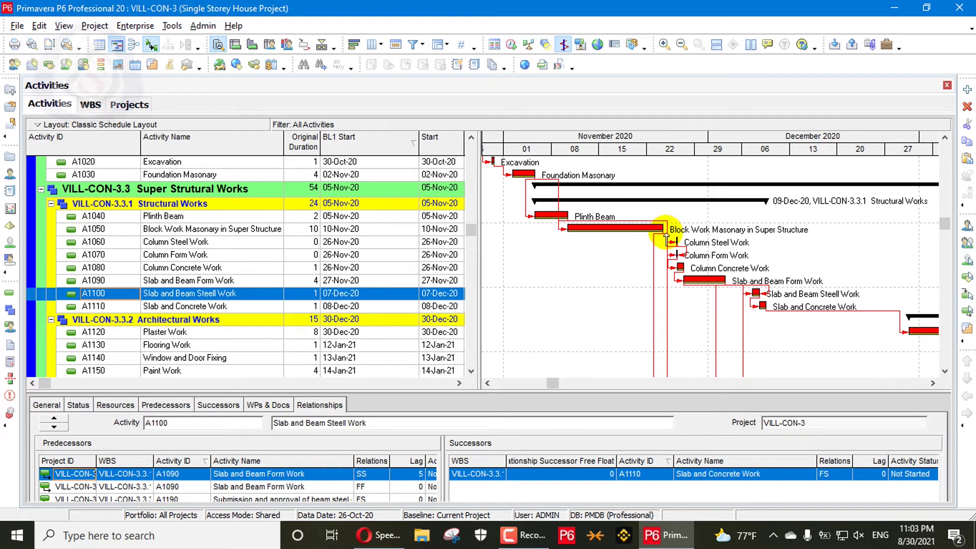
Step: Return to the activity network and examine the activity chain from the structural works through to final commissioning
{"action": "left_click", "coordinate": [134, 44]}
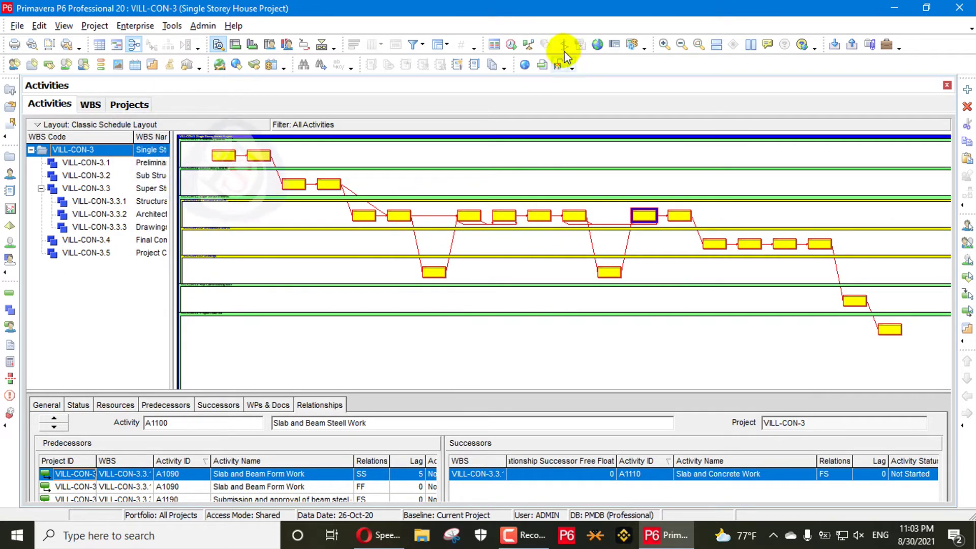
{"action": "left_click", "coordinate": [665, 44]}
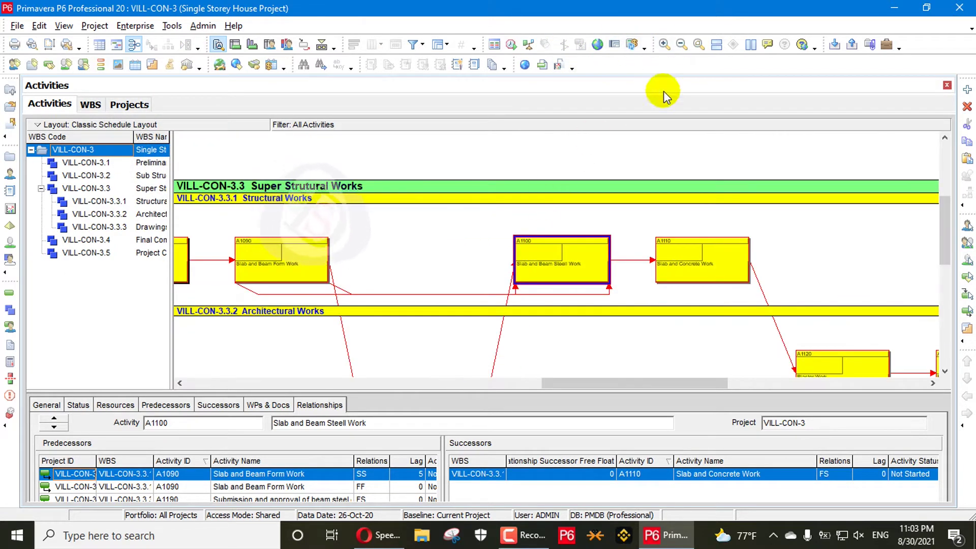
{"action": "left_click", "coordinate": [682, 44]}
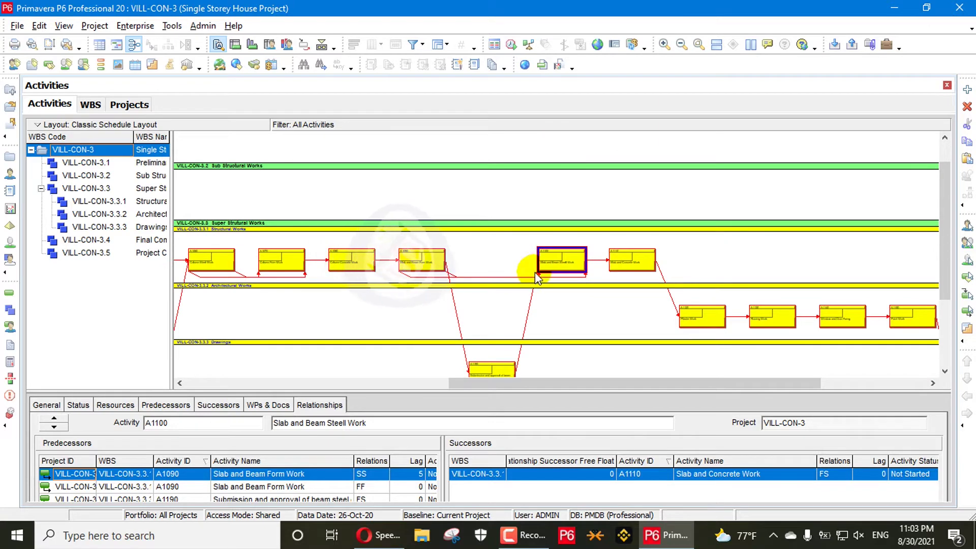
{"action": "scroll", "coordinate": [938, 252], "scroll_direction": "down", "scroll_amount": 3}
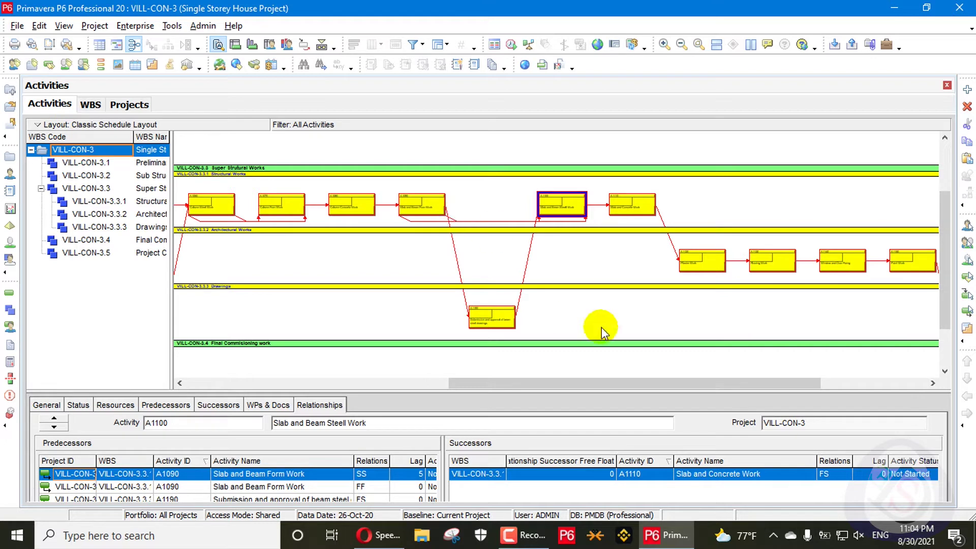
{"action": "left_click_drag", "start_coordinate": [722, 387], "coordinate": [776, 382]}
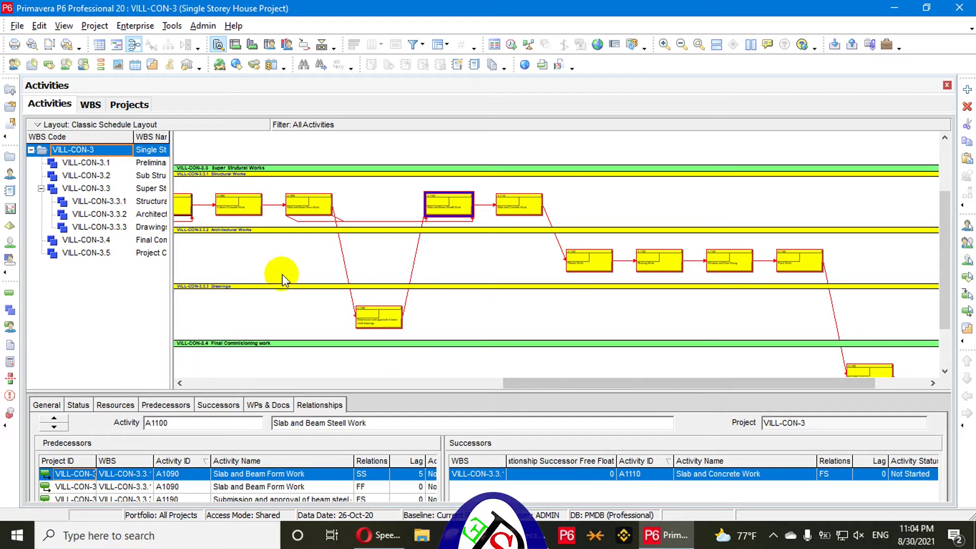
Step: Select Slab and Beam Form Work (A1090) in the network and review its full predecessor and successor lists
{"action": "left_click", "coordinate": [325, 214]}
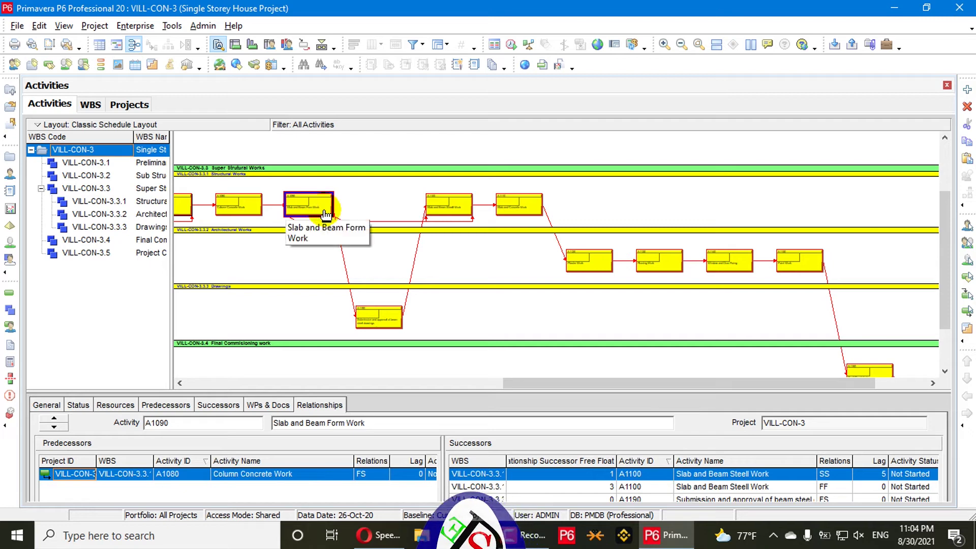
{"action": "left_click_drag", "start_coordinate": [392, 392], "coordinate": [394, 338]}
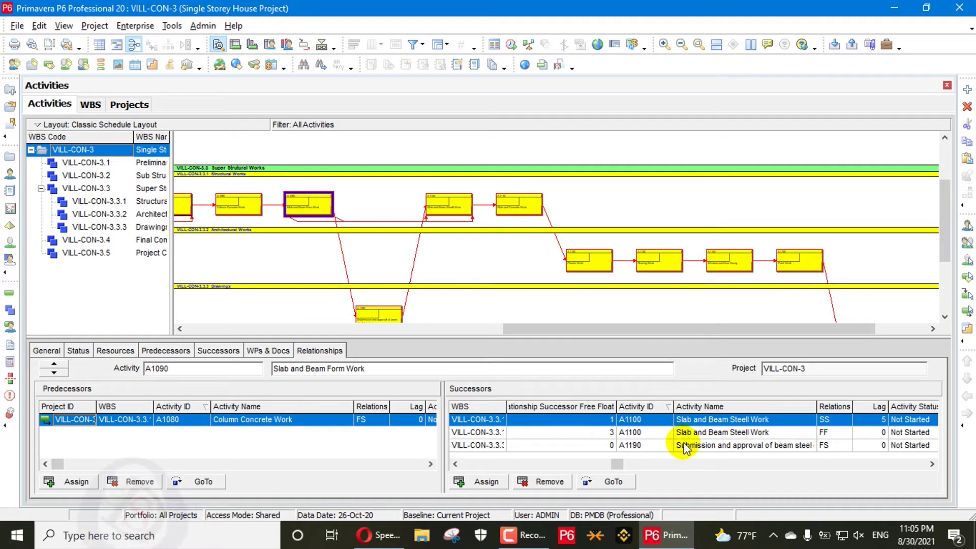
{"action": "scroll", "coordinate": [509, 315], "scroll_direction": "up", "scroll_amount": 2}
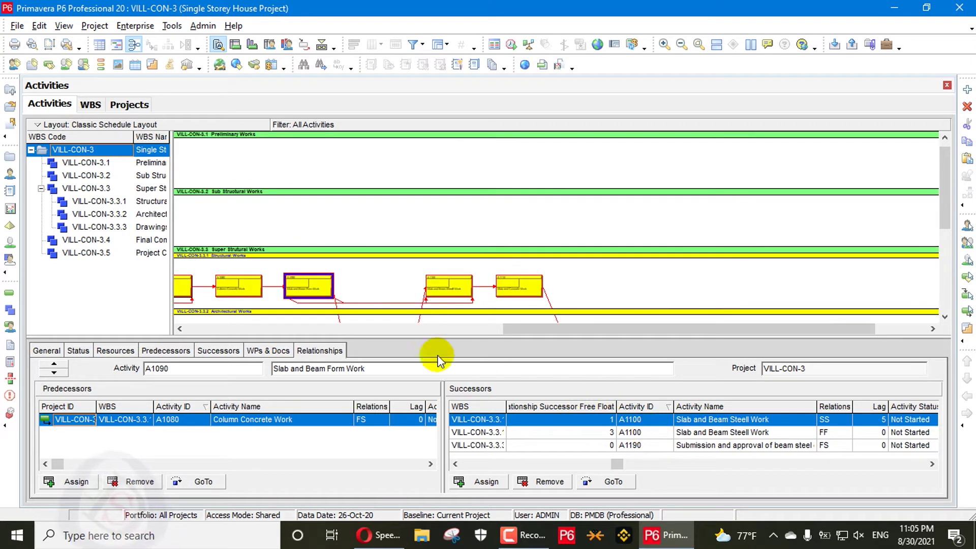
{"action": "scroll", "coordinate": [503, 285], "scroll_direction": "down", "scroll_amount": 1}
{"action": "scroll", "coordinate": [508, 285], "scroll_direction": "down", "scroll_amount": 2}
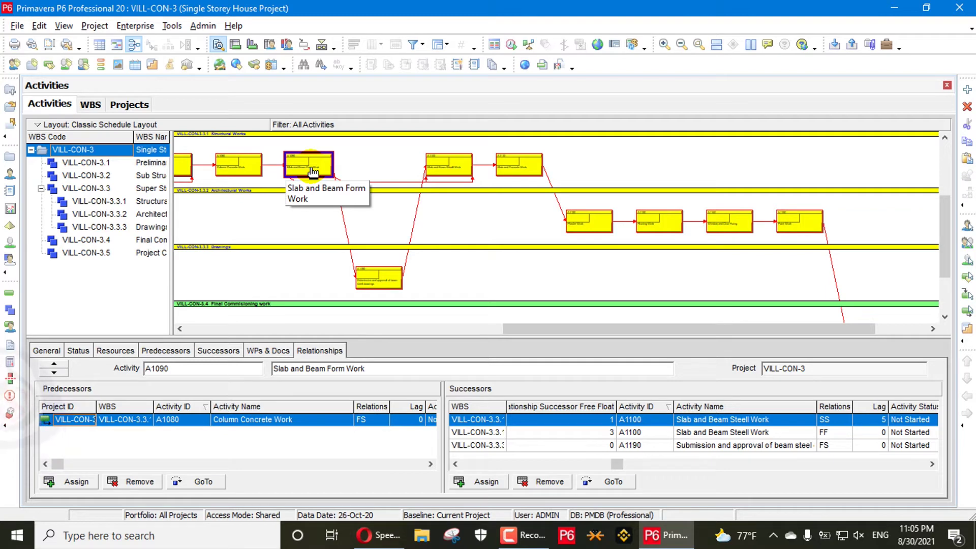
Step: Select Block Work Masonary in Super Structure (A1050) in the network and review its relationships
{"action": "scroll", "coordinate": [463, 213], "scroll_direction": "down", "scroll_amount": 2}
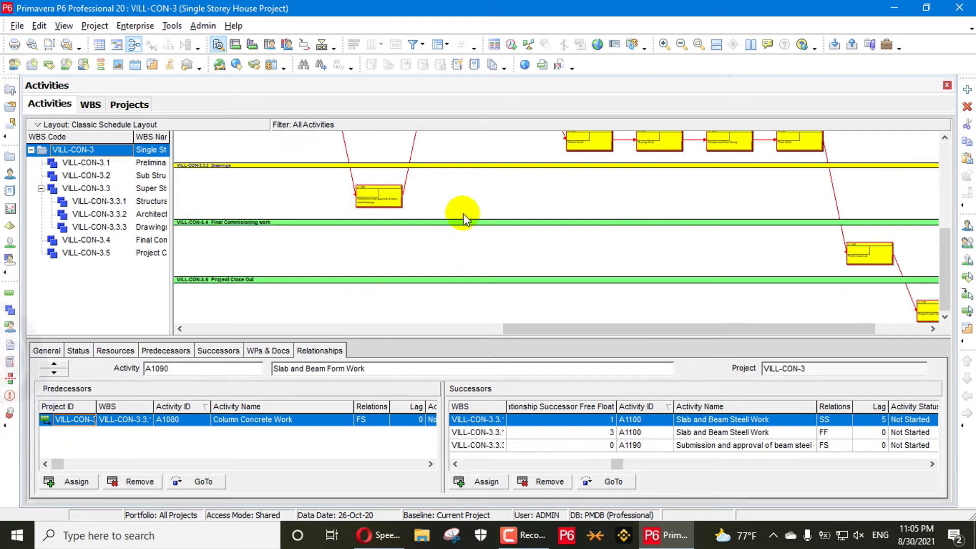
{"action": "scroll", "coordinate": [519, 253], "scroll_direction": "up", "scroll_amount": 1}
{"action": "left_click_drag", "start_coordinate": [540, 328], "coordinate": [351, 287]}
{"action": "scroll", "coordinate": [355, 288], "scroll_direction": "up", "scroll_amount": 1}
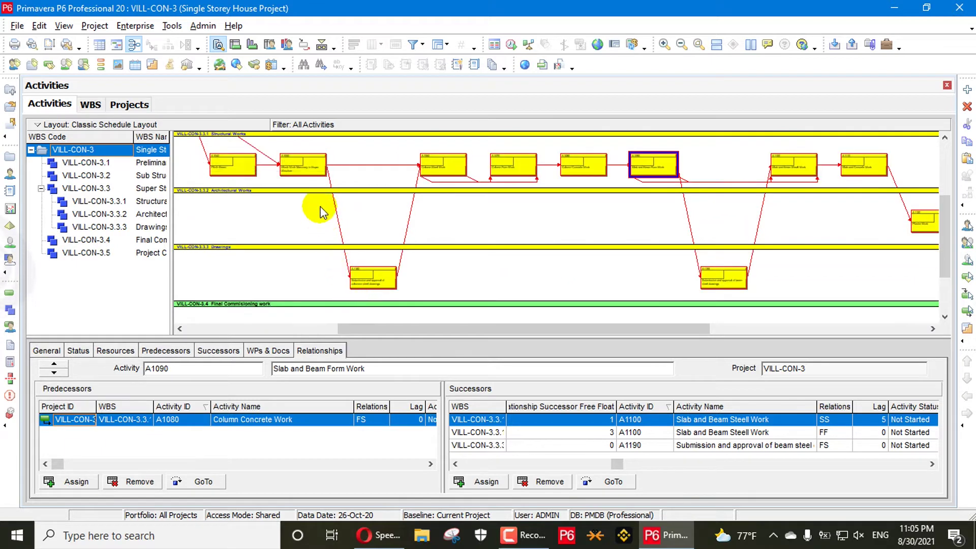
{"action": "left_click", "coordinate": [312, 173]}
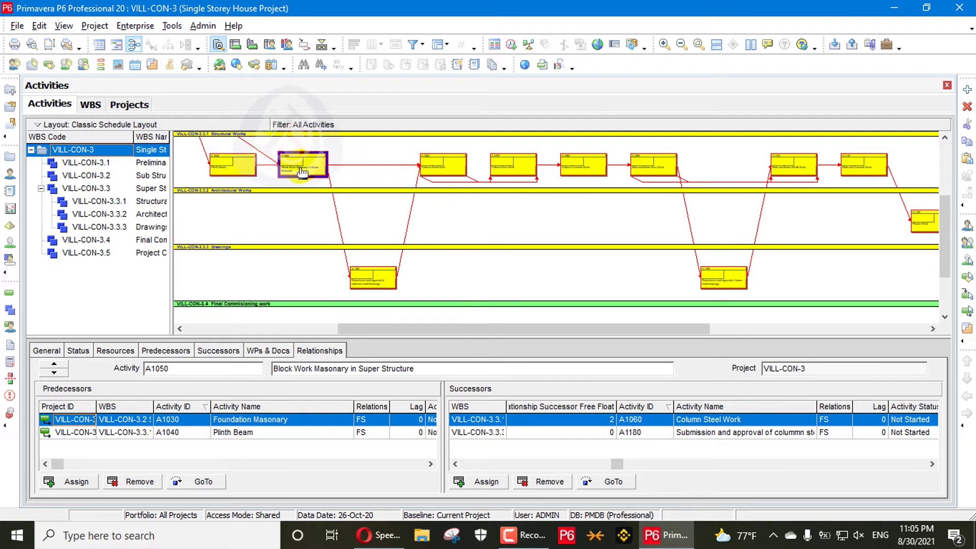
Step: Highlight the network link from A1050 to Column Steel Work, and both links between A1090 and A1100, to trace them
{"action": "left_click", "coordinate": [367, 164]}
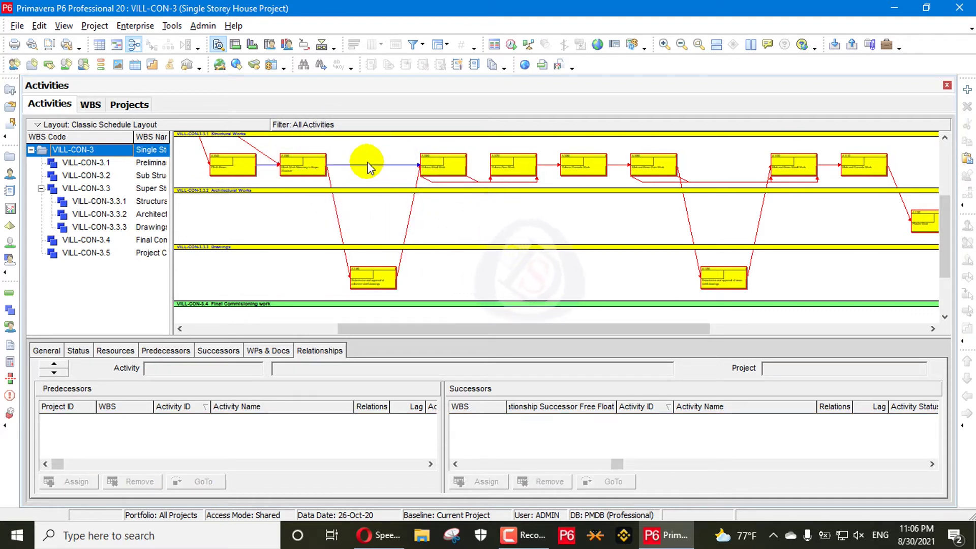
{"action": "left_click", "coordinate": [731, 179]}
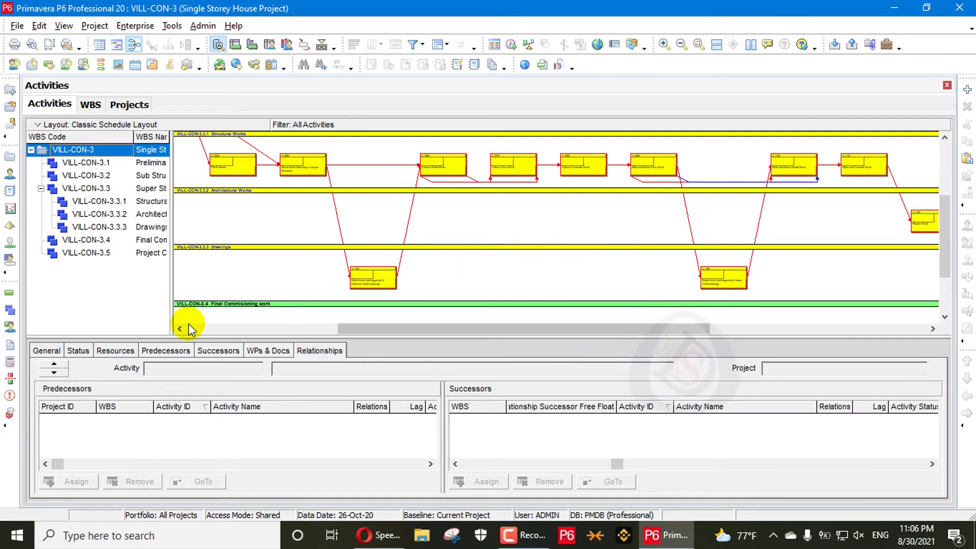
{"action": "left_click", "coordinate": [662, 182]}
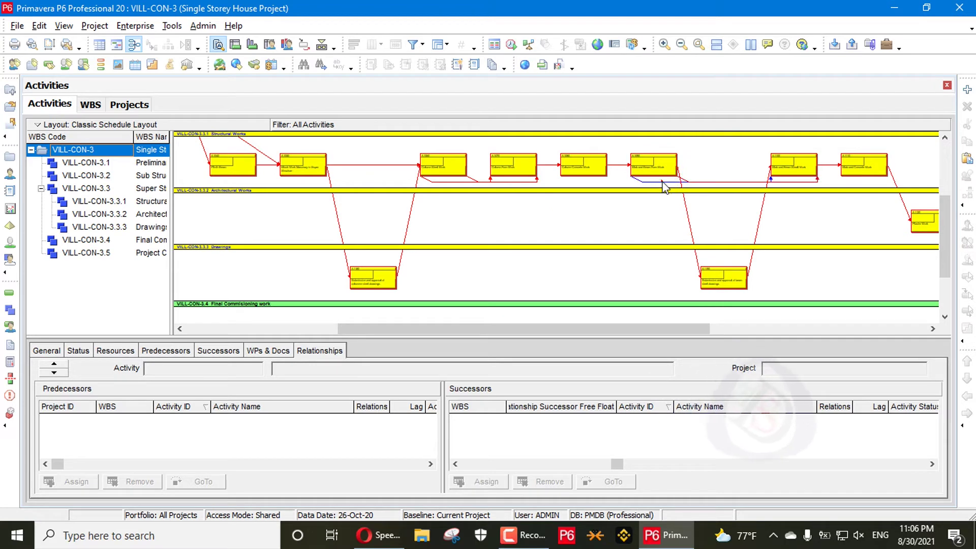
{"action": "left_click", "coordinate": [753, 183]}
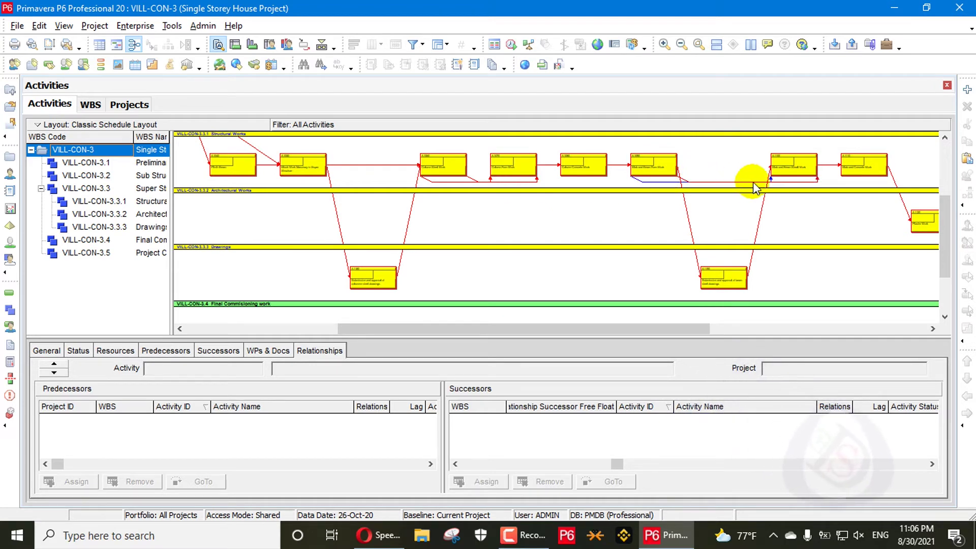
{"action": "scroll", "coordinate": [317, 230], "scroll_direction": "up", "scroll_amount": 3}
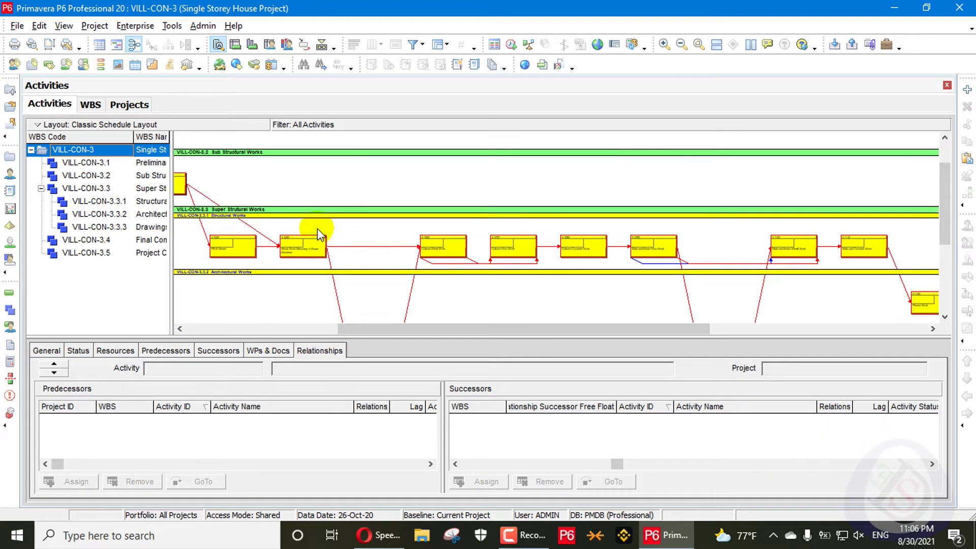
Step: Select Foundation Masonary (A1030) in the network, review its successor A1050, and highlight the link between the two activities
{"action": "left_click", "coordinate": [186, 187]}
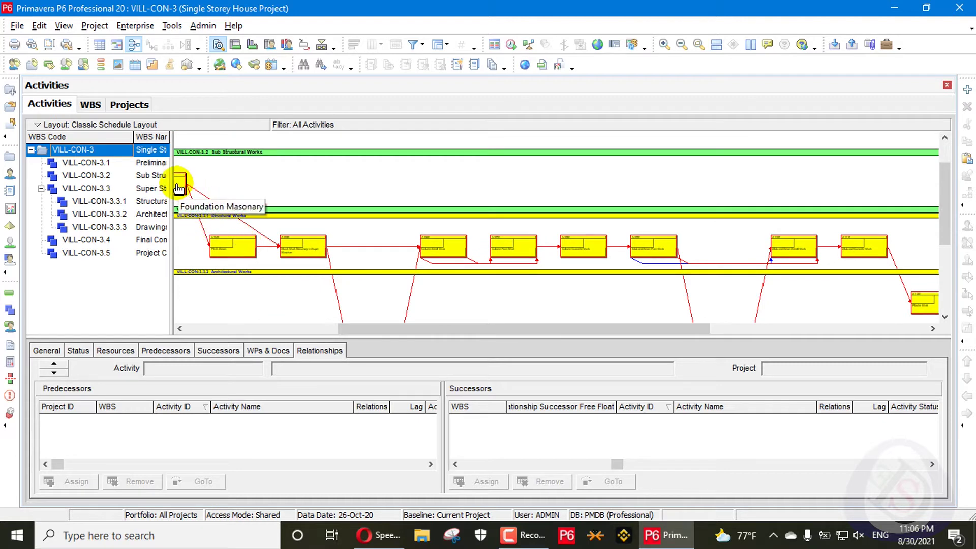
{"action": "left_click", "coordinate": [597, 421]}
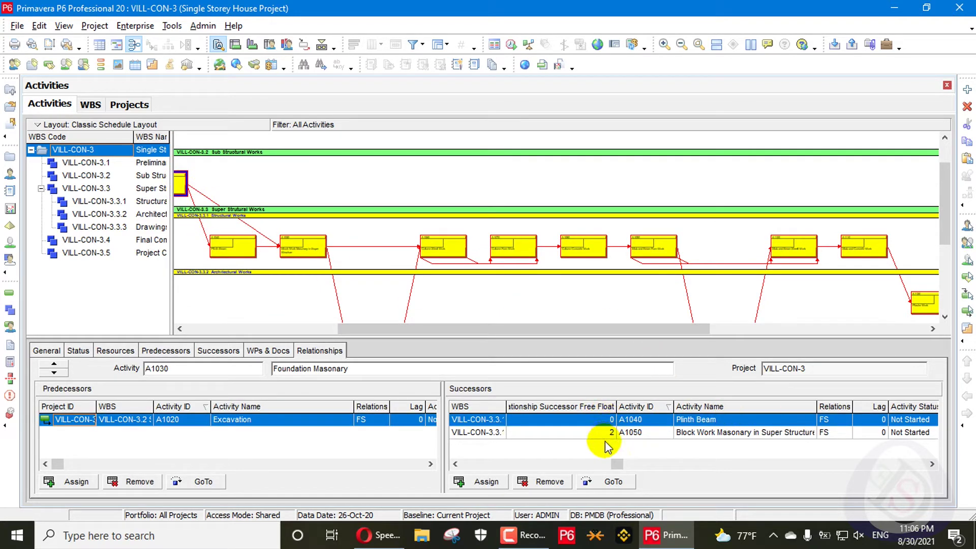
{"action": "left_click", "coordinate": [604, 434]}
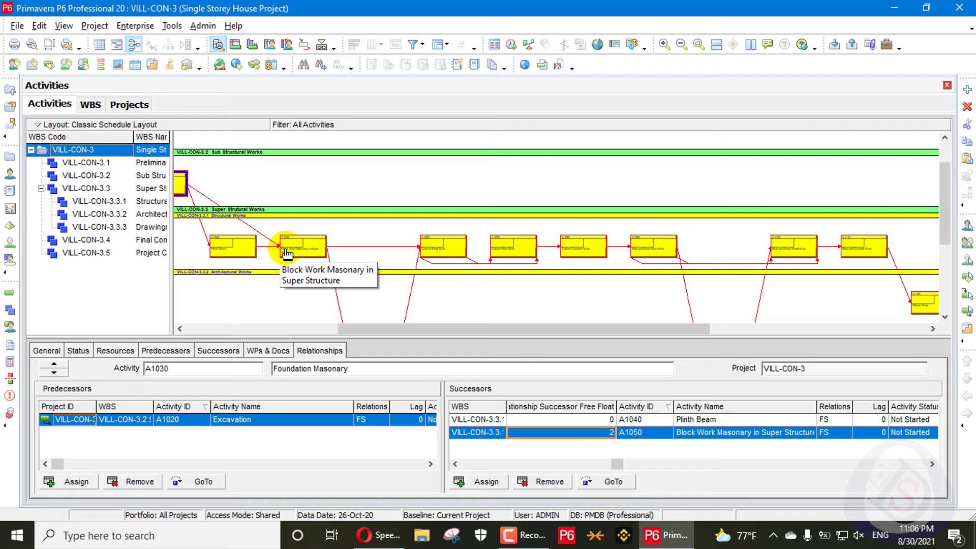
{"action": "left_click", "coordinate": [258, 234]}
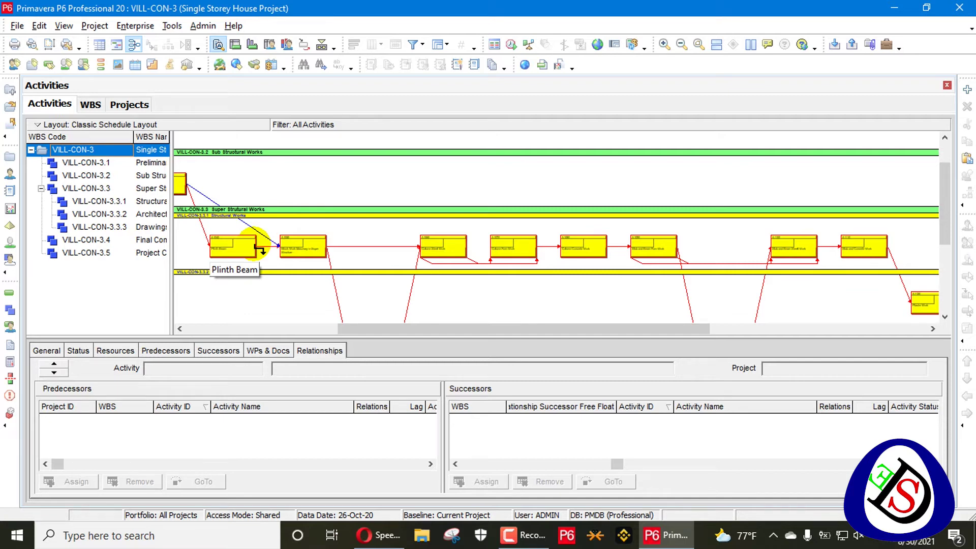
Step: Return to the project's activities and show them as an activity table with Gantt chart instead of the network
{"action": "left_click", "coordinate": [129, 111]}
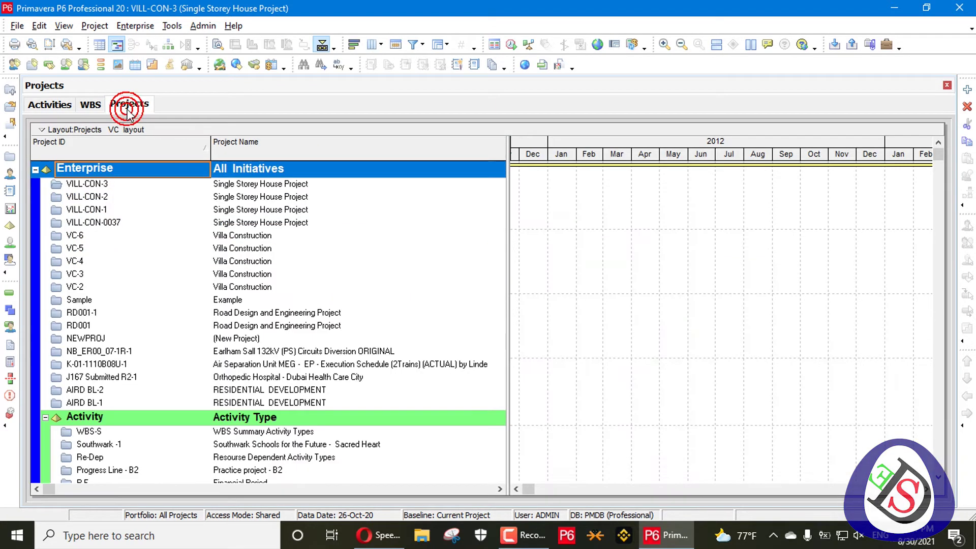
{"action": "left_click", "coordinate": [99, 109]}
{"action": "left_click", "coordinate": [51, 110]}
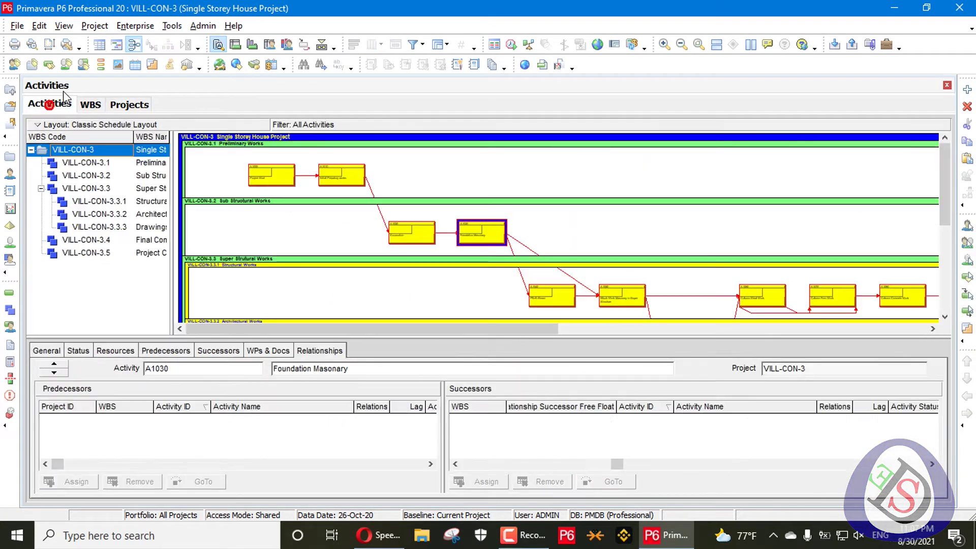
{"action": "left_click", "coordinate": [115, 47]}
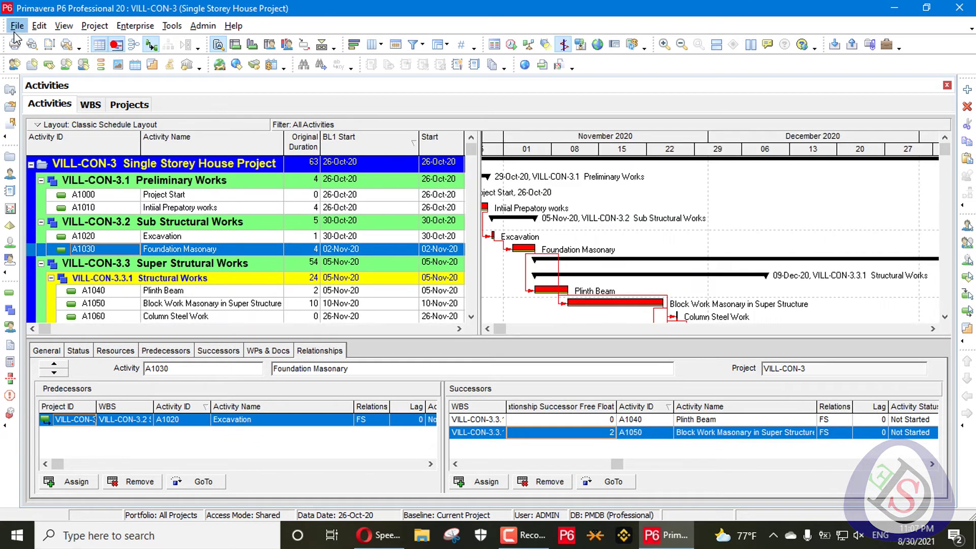
Step: Start an export in Spreadsheet (XLSX) format with Activity Relationships as the data to export
{"action": "left_click", "coordinate": [15, 28]}
{"action": "left_click", "coordinate": [46, 146]}
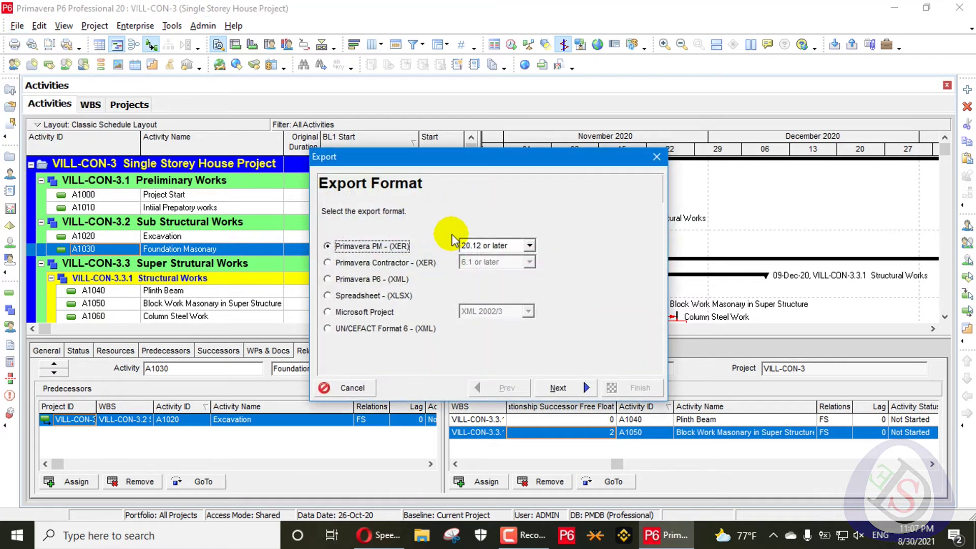
{"action": "left_click", "coordinate": [377, 280]}
{"action": "left_click", "coordinate": [558, 387]}
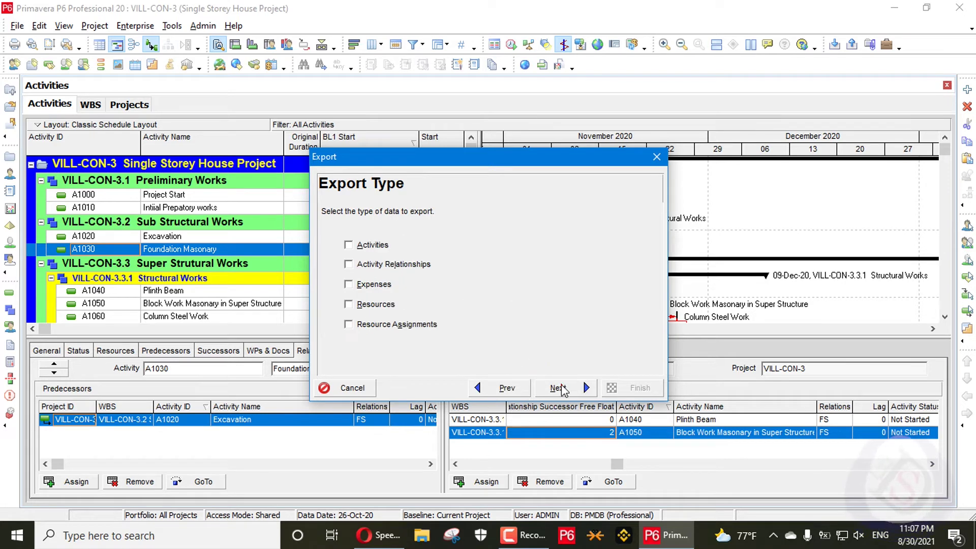
{"action": "left_click", "coordinate": [375, 264]}
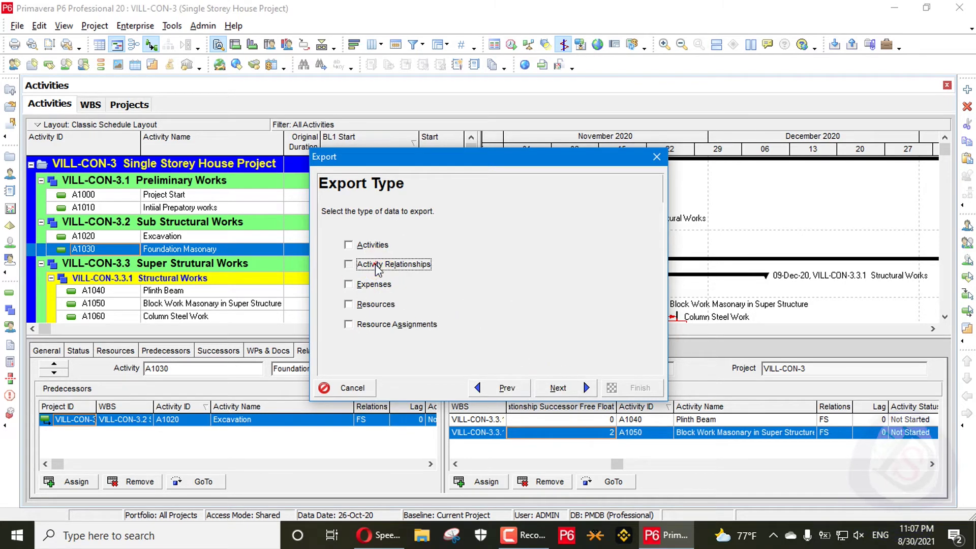
{"action": "left_click", "coordinate": [558, 387]}
{"action": "left_click", "coordinate": [346, 266]}
{"action": "left_click", "coordinate": [559, 388]}
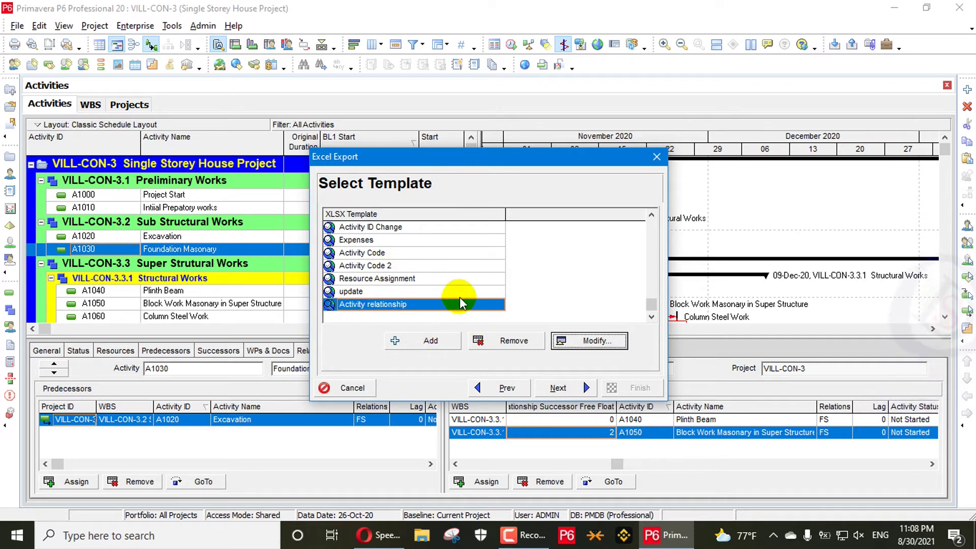
Step: Review the selected columns of the Activity relationship export template, including Successor, Relationship Type, Lag and Driving
{"action": "left_click", "coordinate": [570, 338]}
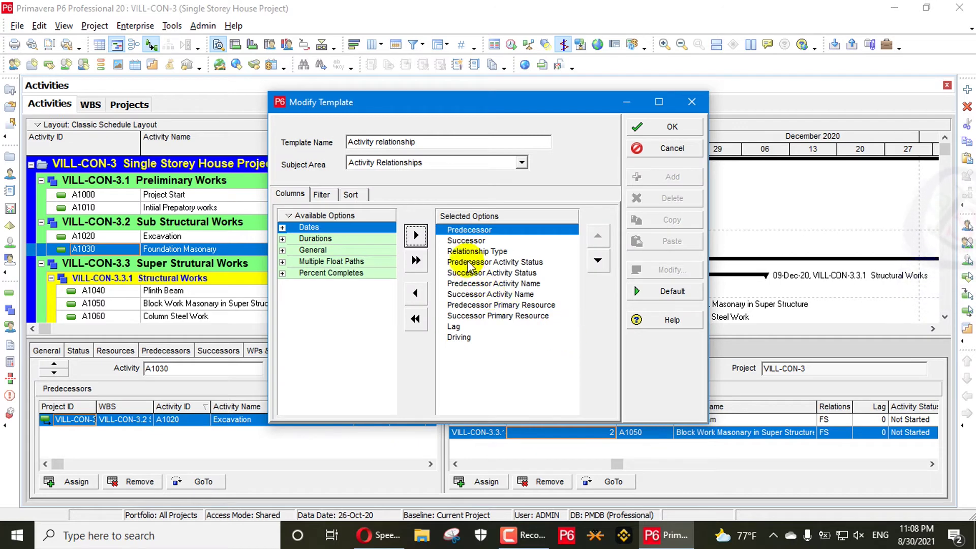
{"action": "left_click", "coordinate": [480, 242]}
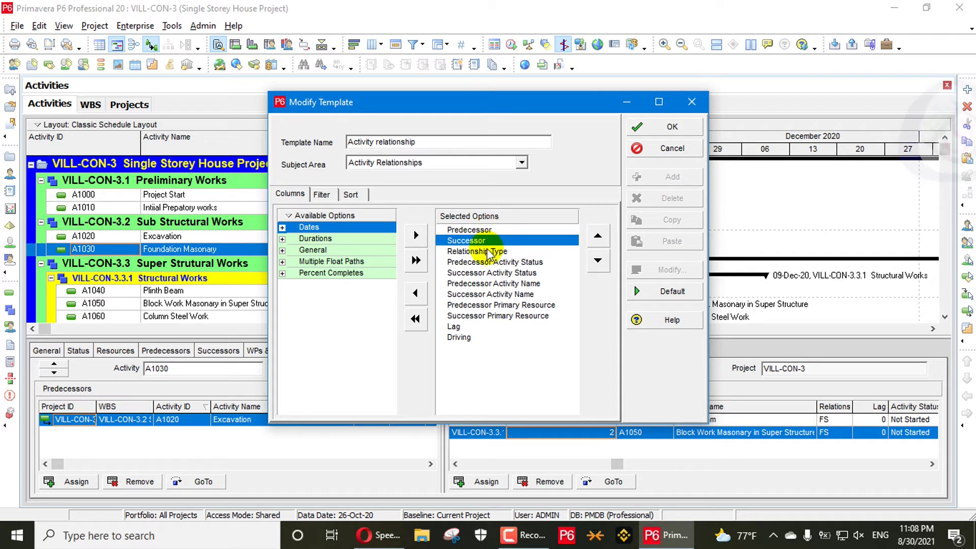
{"action": "left_click", "coordinate": [490, 252]}
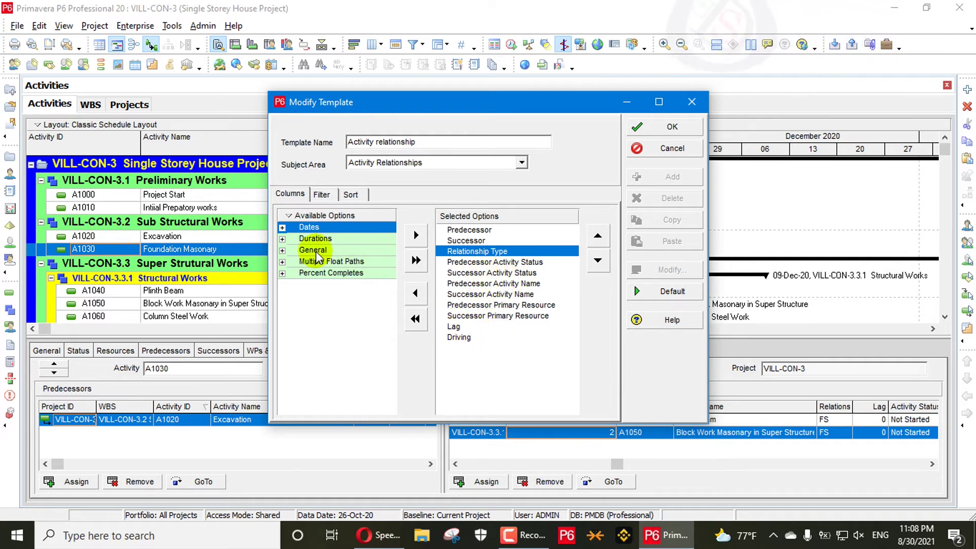
{"action": "left_click", "coordinate": [453, 327]}
{"action": "left_click", "coordinate": [459, 337]}
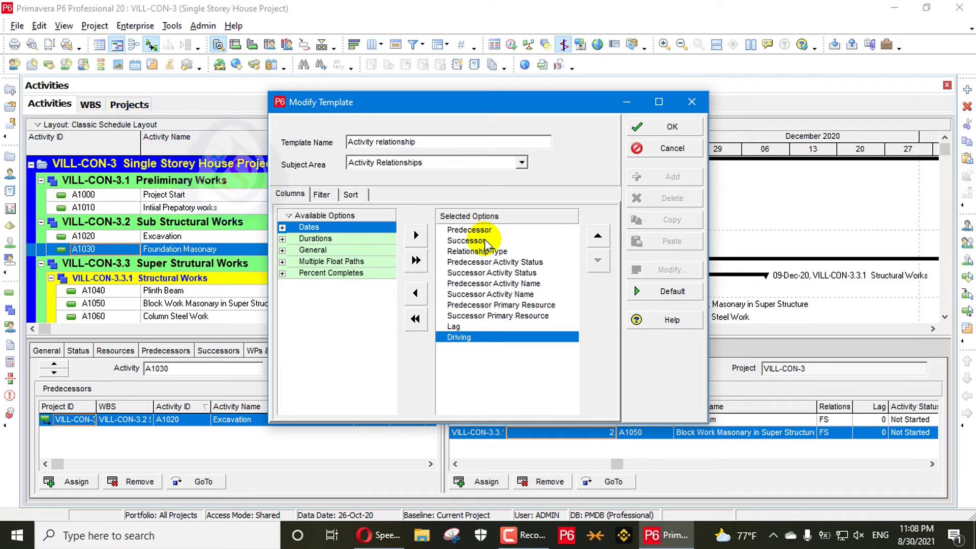
{"action": "left_click", "coordinate": [664, 128]}
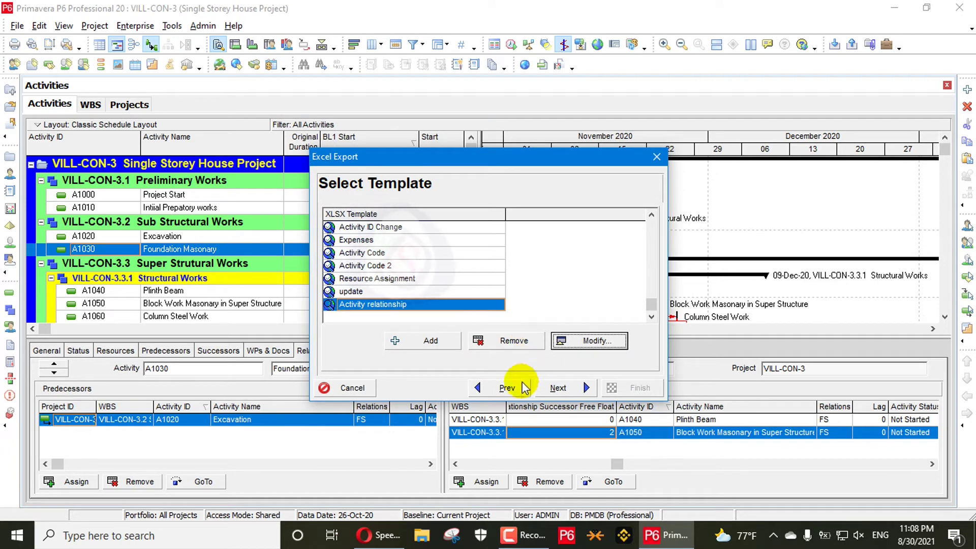
Step: Export the relationships with the Activity relationship template to VILL-CON-3-Activity Relationships.xlsx on the desktop
{"action": "left_click", "coordinate": [569, 388]}
{"action": "left_click", "coordinate": [577, 388]}
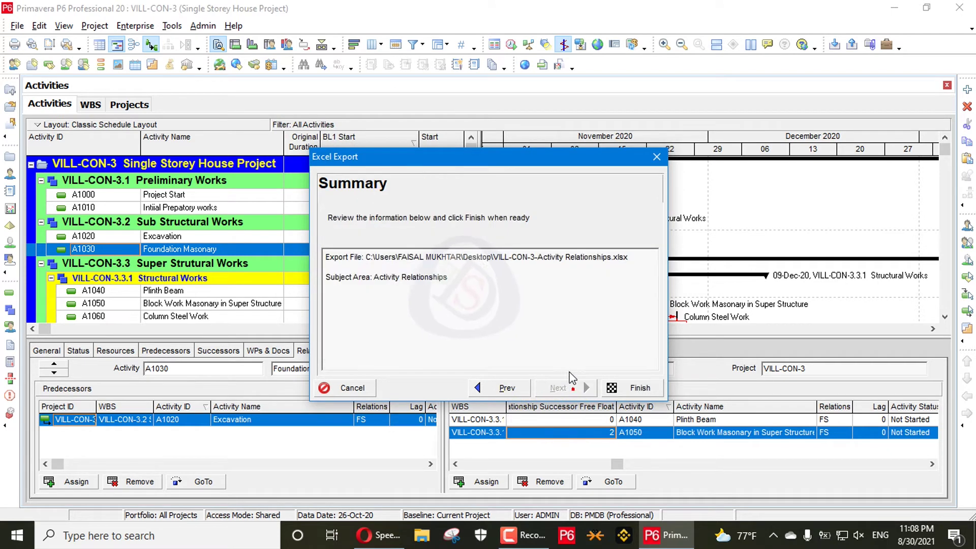
{"action": "left_click", "coordinate": [620, 388]}
{"action": "left_click", "coordinate": [615, 384]}
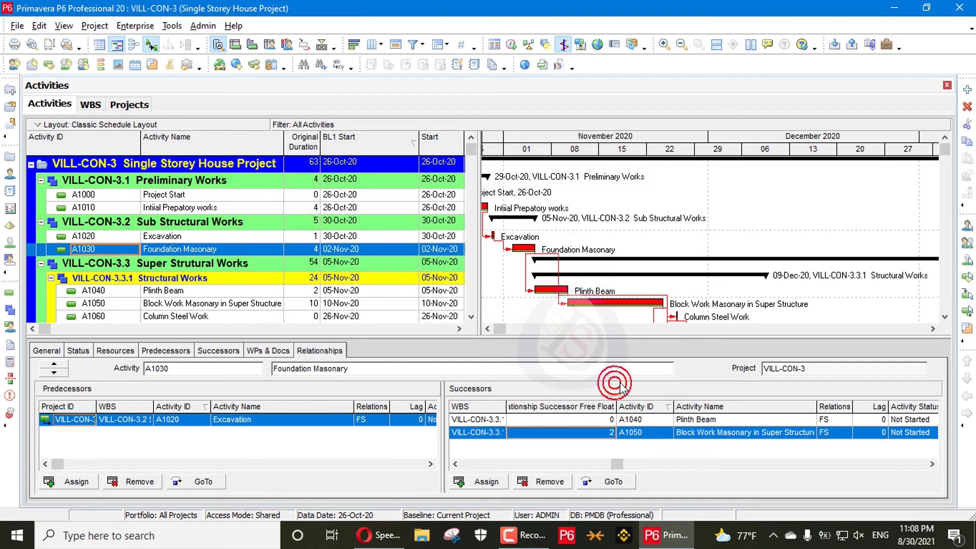
Step: Open the exported VILL-CON-3-Activity Relationships workbook from the desktop in Excel and inspect its columns from Predecessor to Delete This Row
{"action": "left_click", "coordinate": [895, 8]}
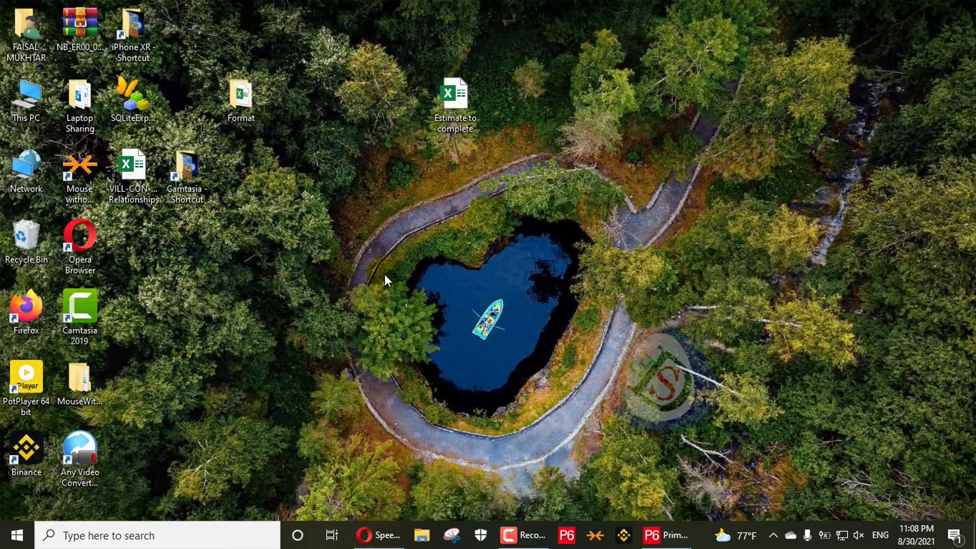
{"action": "left_click", "coordinate": [133, 172]}
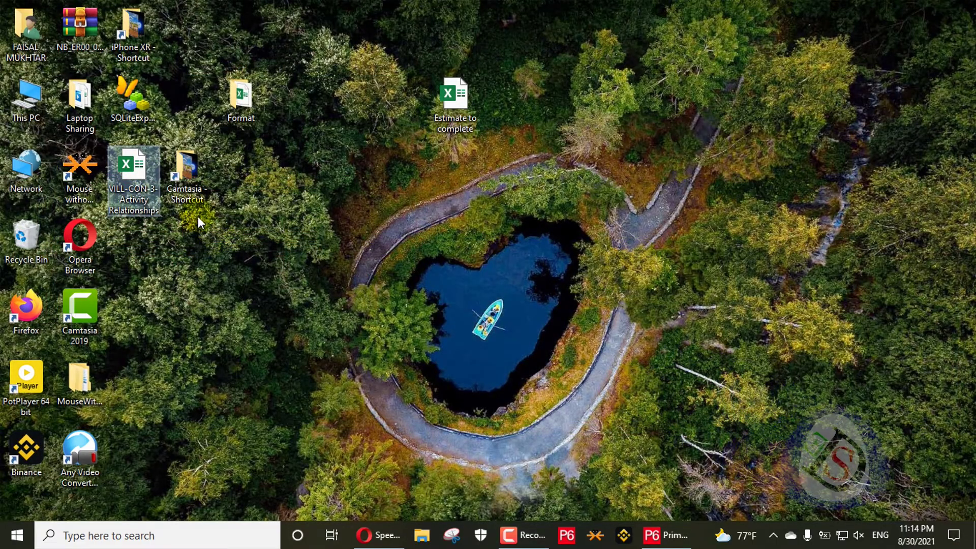
{"action": "double_click", "coordinate": [148, 190]}
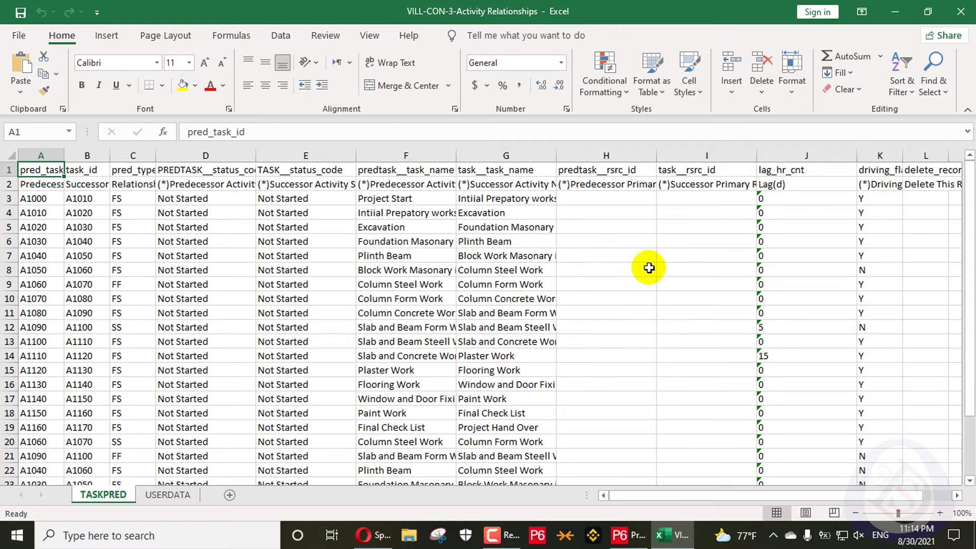
{"action": "left_click", "coordinate": [46, 187]}
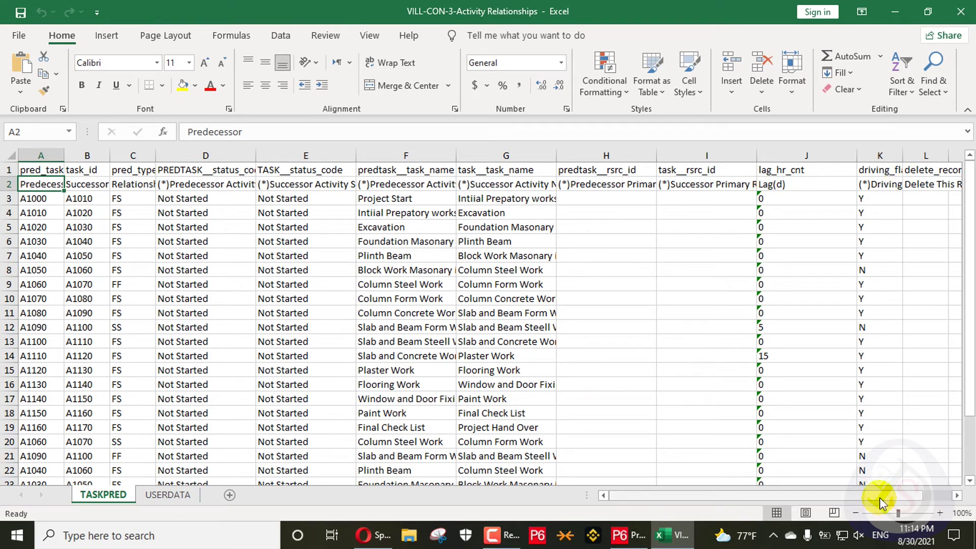
{"action": "left_click_drag", "start_coordinate": [880, 497], "coordinate": [905, 496]}
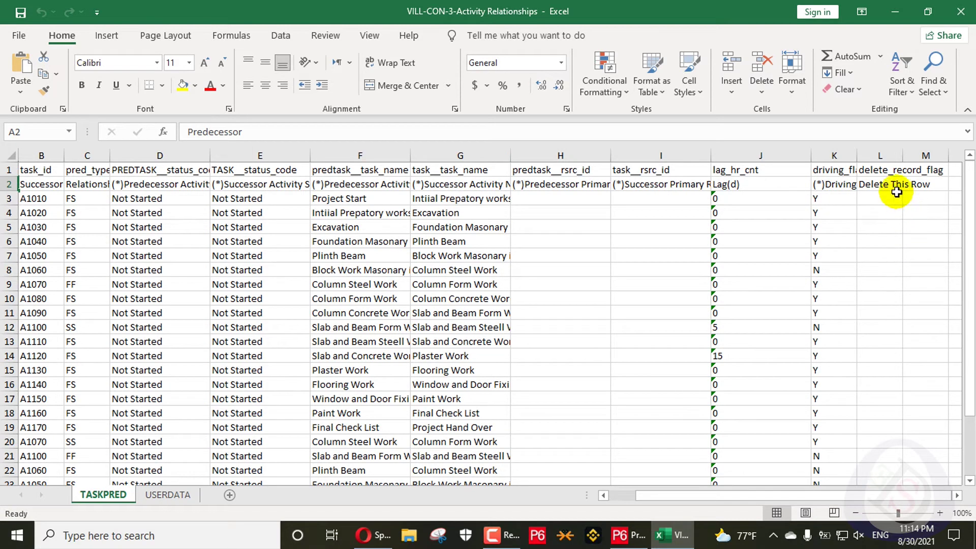
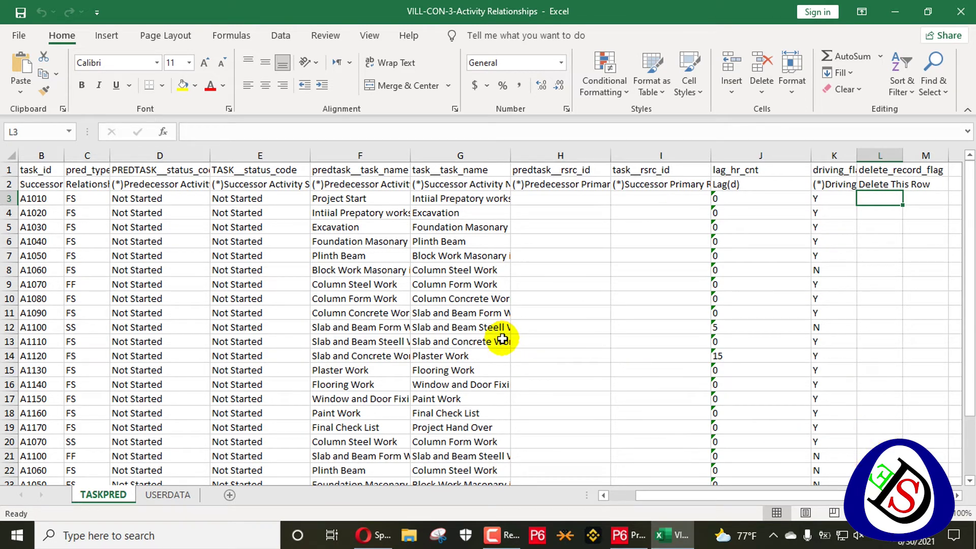
Step: Begin the formula =if(and(countif( in cell L3, the first data row of the Delete This Row column
{"action": "double_click", "coordinate": [878, 198]}
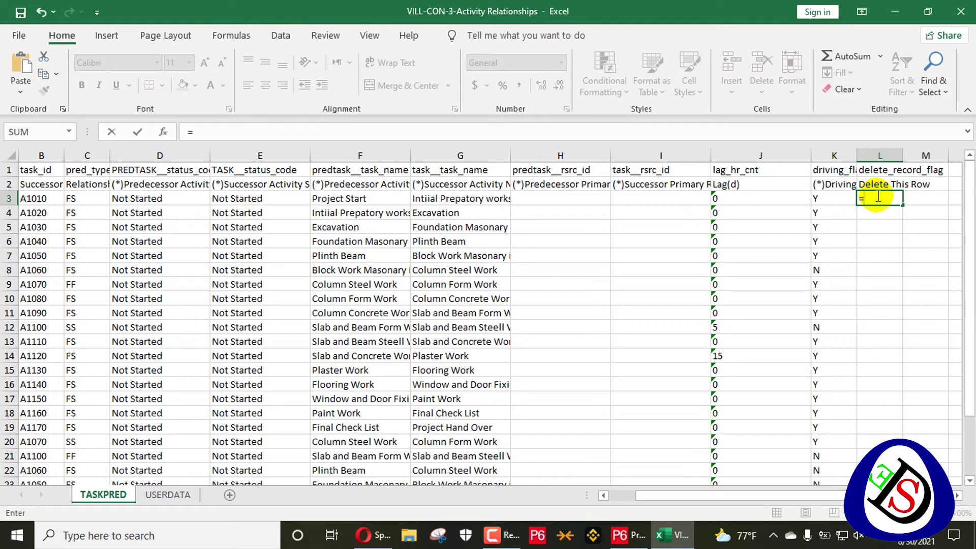
{"action": "type", "text": "is"}
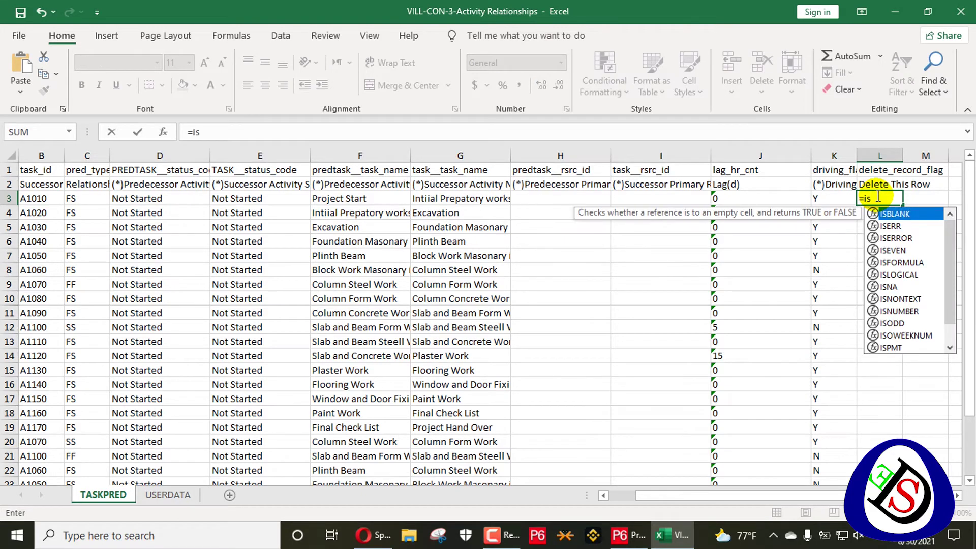
{"action": "type", "text": "("}
{"action": "key", "text": "BackSpace"}
{"action": "key", "text": "BackSpace"}
{"action": "type", "text": "d("}
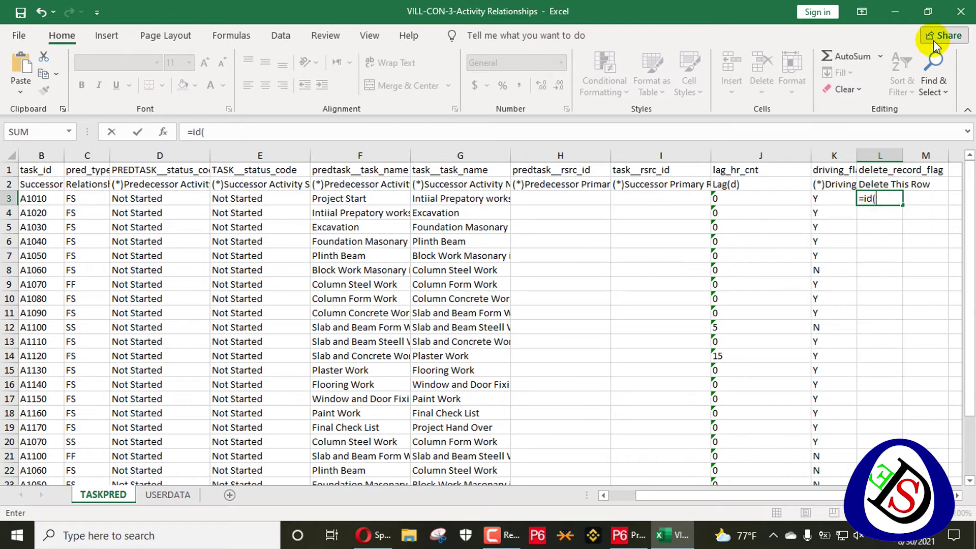
{"action": "key", "text": "BackSpace"}
{"action": "key", "text": "BackSpace"}
{"action": "type", "text": "f("}
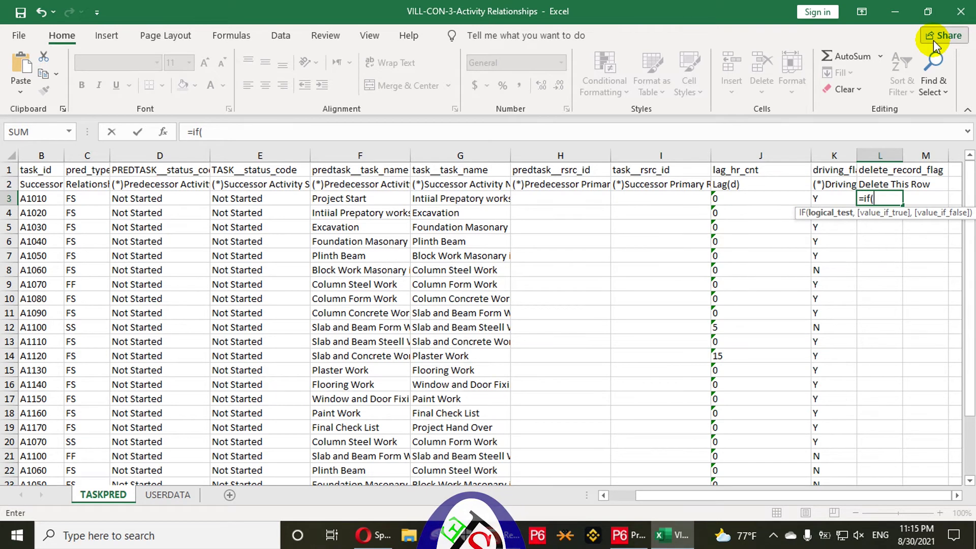
{"action": "type", "text": "and(cou"}
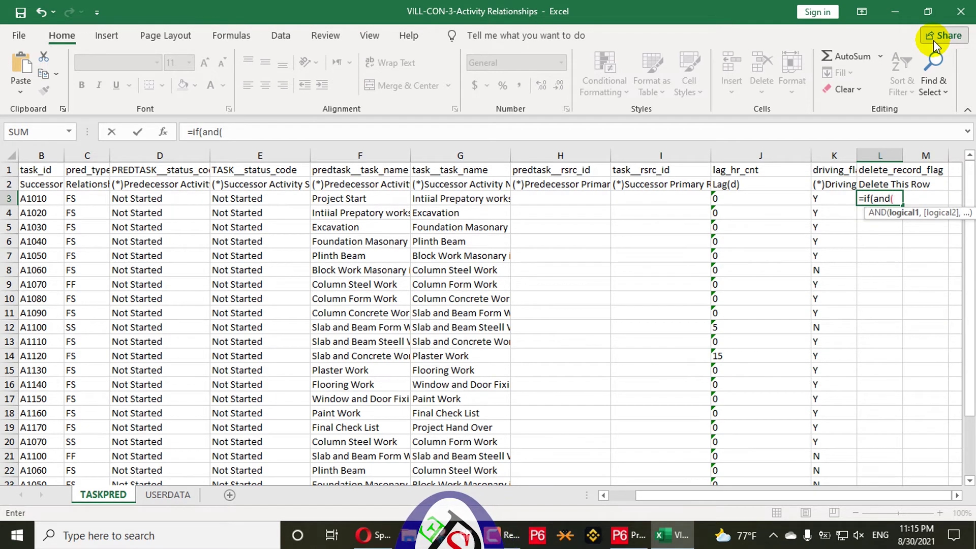
{"action": "type", "text": "nti"}
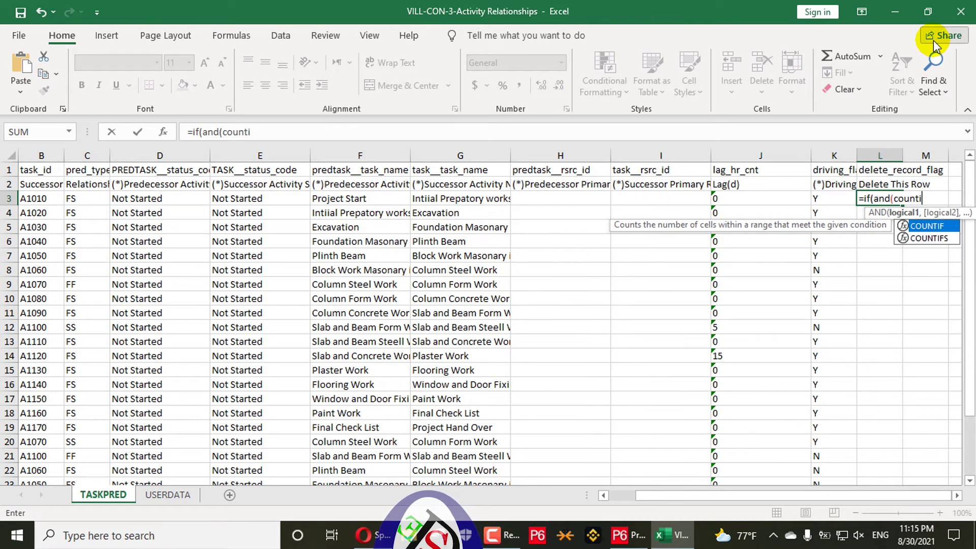
{"action": "type", "text": "f("}
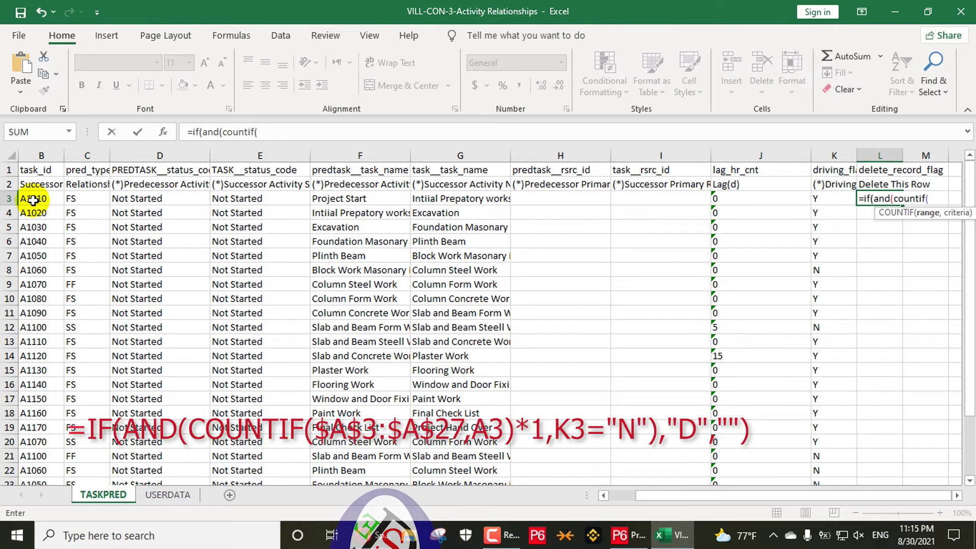
Step: Give the COUNTIF in L3 the absolute range $A$3:$A$27 and criterion A3, followed by .1 and a comma
{"action": "left_click_drag", "start_coordinate": [30, 198], "coordinate": [11, 427]}
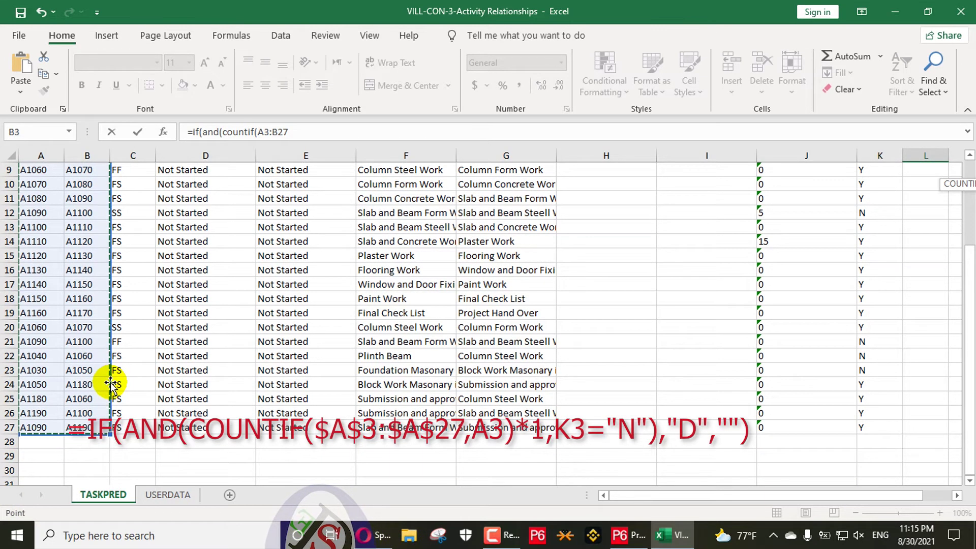
{"action": "left_click", "coordinate": [275, 133]}
{"action": "key", "text": "BackSpace"}
{"action": "type", "text": "A"}
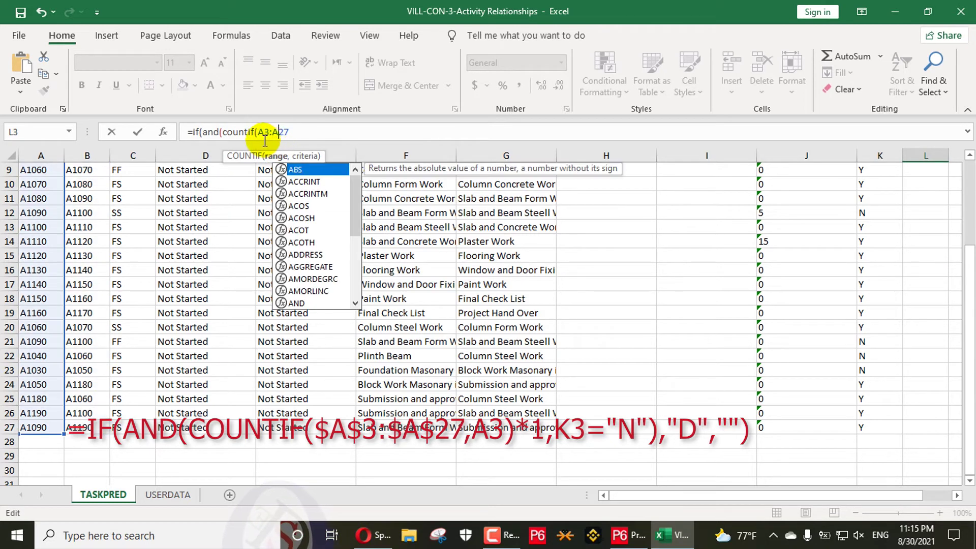
{"action": "left_click", "coordinate": [262, 133]}
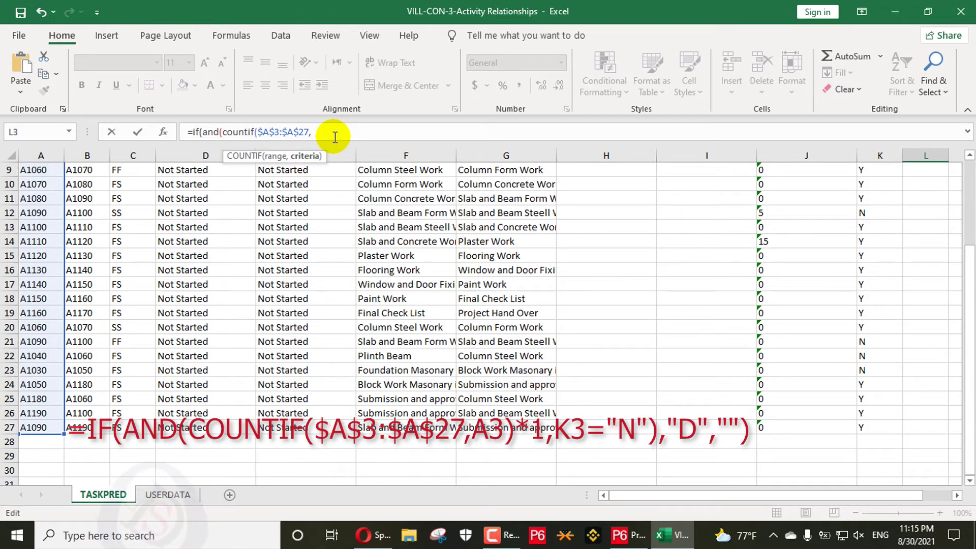
{"action": "type", "text": "A3).1"}
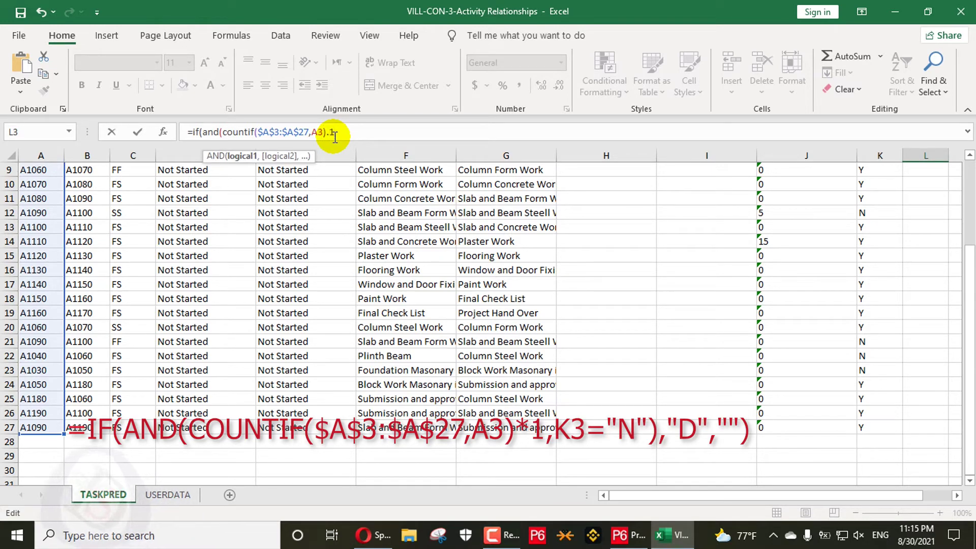
{"action": "type", "text": ","}
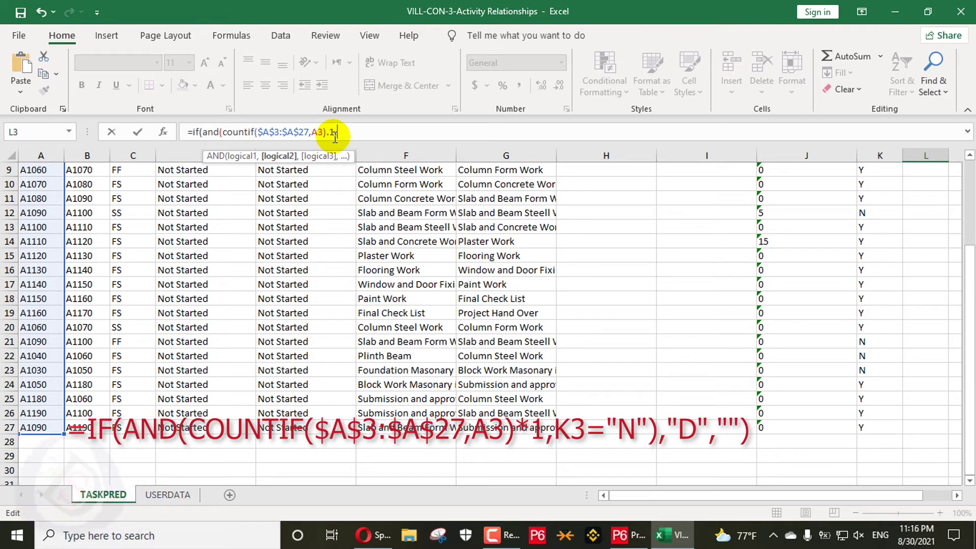
Step: Complete the L3 formula with the condition K3="N", "D" as the true value and "" as the false value, and submit it
{"action": "scroll", "coordinate": [897, 244], "scroll_direction": "up", "scroll_amount": 3}
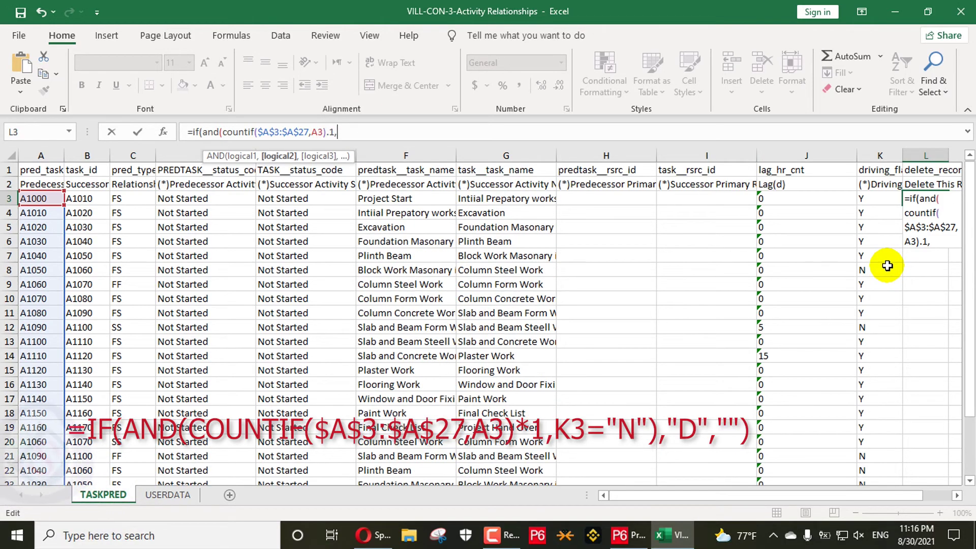
{"action": "left_click", "coordinate": [885, 198]}
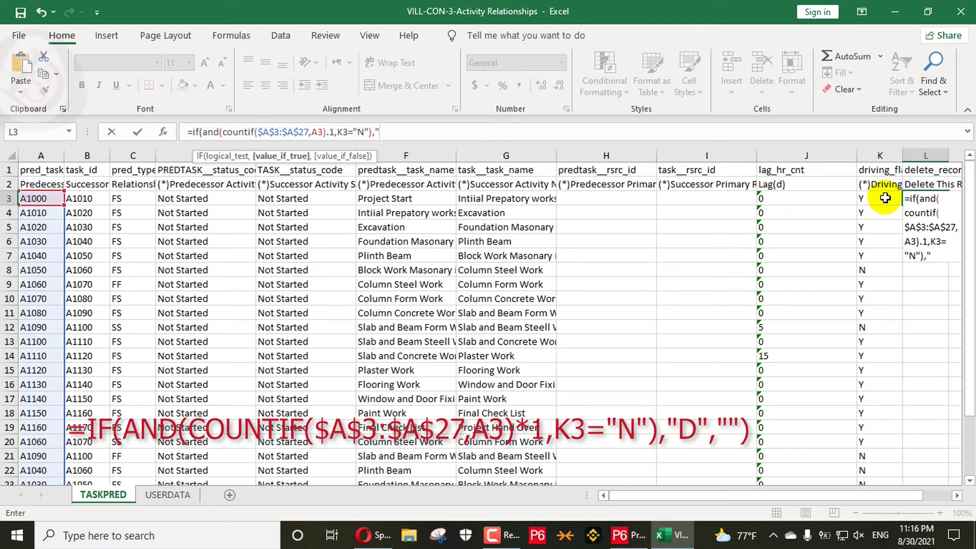
{"action": "type", "text": "D\""}
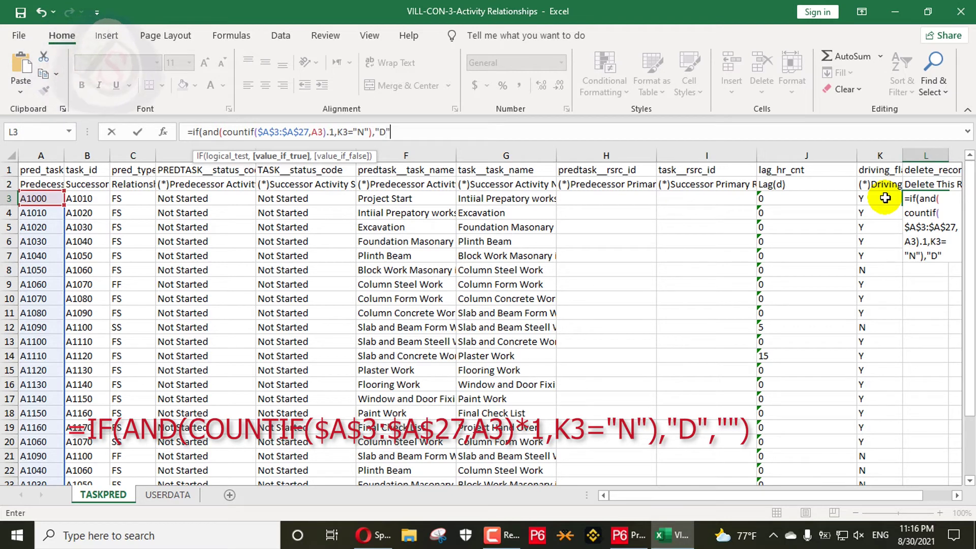
{"action": "type", "text": ","}
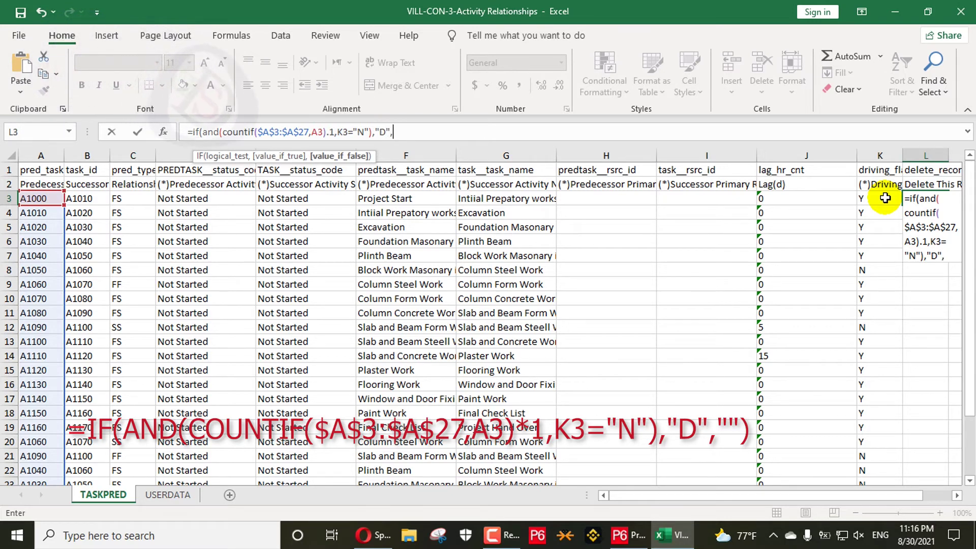
{"action": "type", "text": "\"\""}
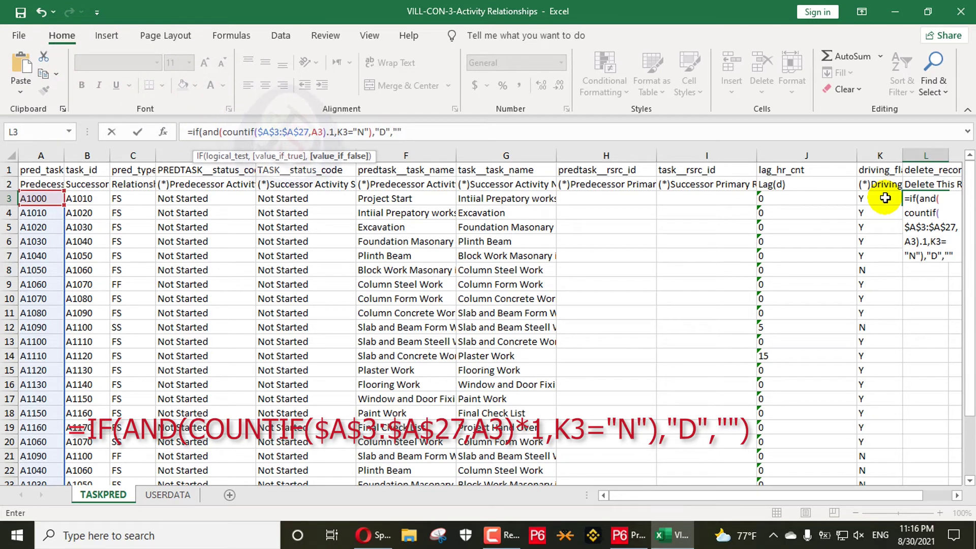
{"action": "type", "text": ")"}
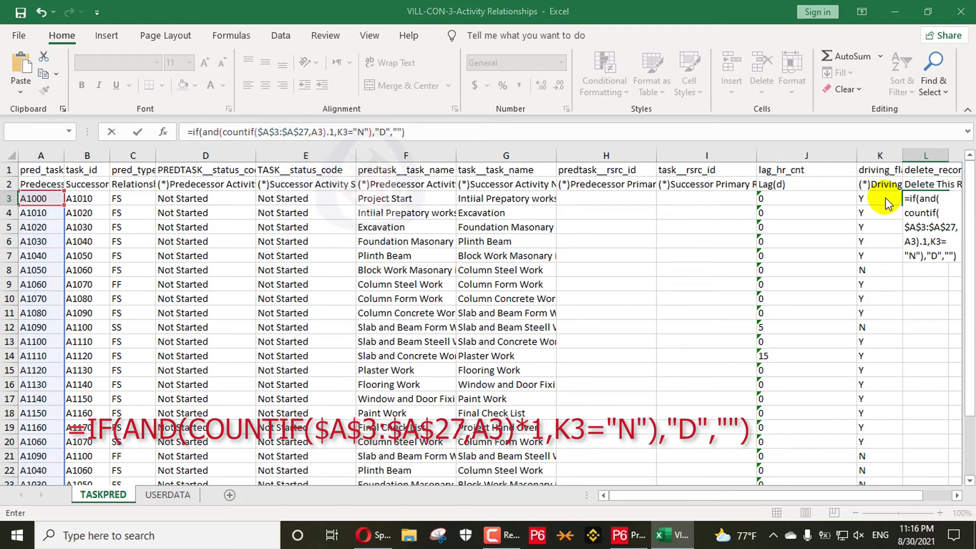
{"action": "key", "text": "Return"}
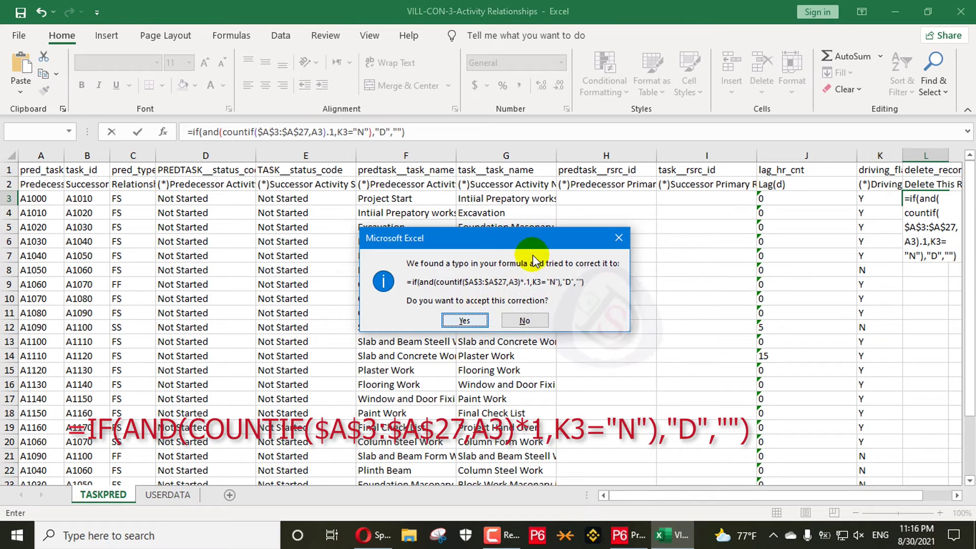
Step: Reject the proposed *.1 correction, remove the dot before the 1 in the L3 formula, and accept the correction to COUNTIF($A$3:$A$27,A3)*1
{"action": "left_click", "coordinate": [609, 238]}
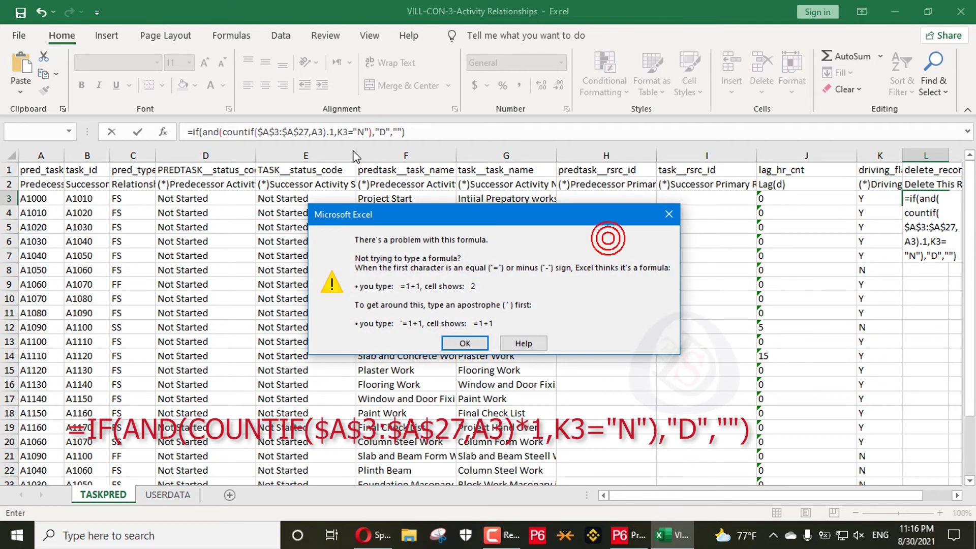
{"action": "left_click", "coordinate": [670, 214]}
{"action": "left_click", "coordinate": [331, 133]}
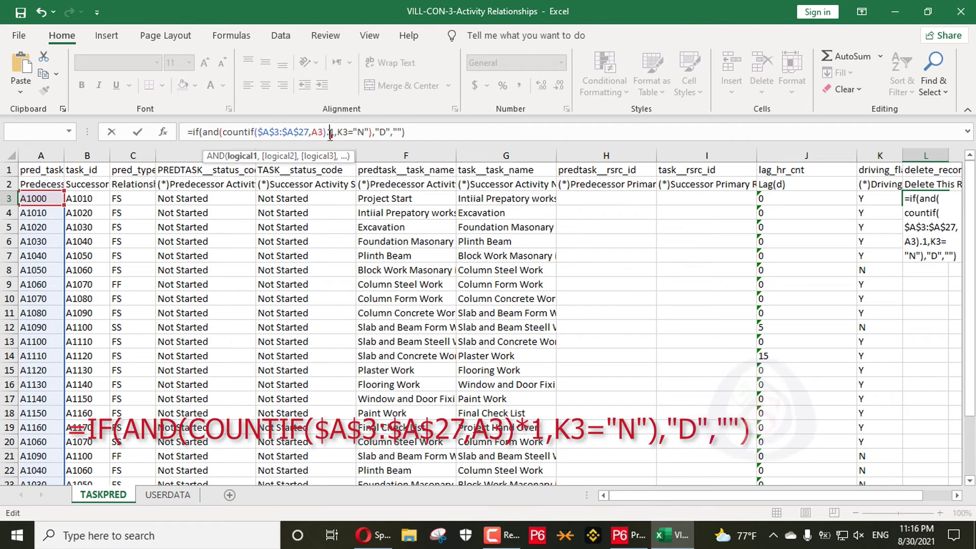
{"action": "key", "text": "BackSpace"}
{"action": "key", "text": "Return"}
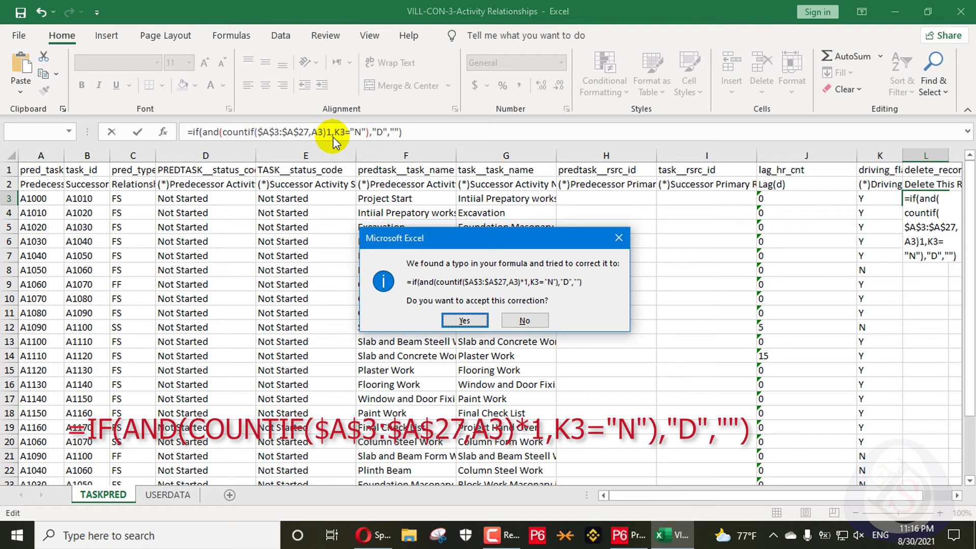
{"action": "left_click", "coordinate": [465, 320]}
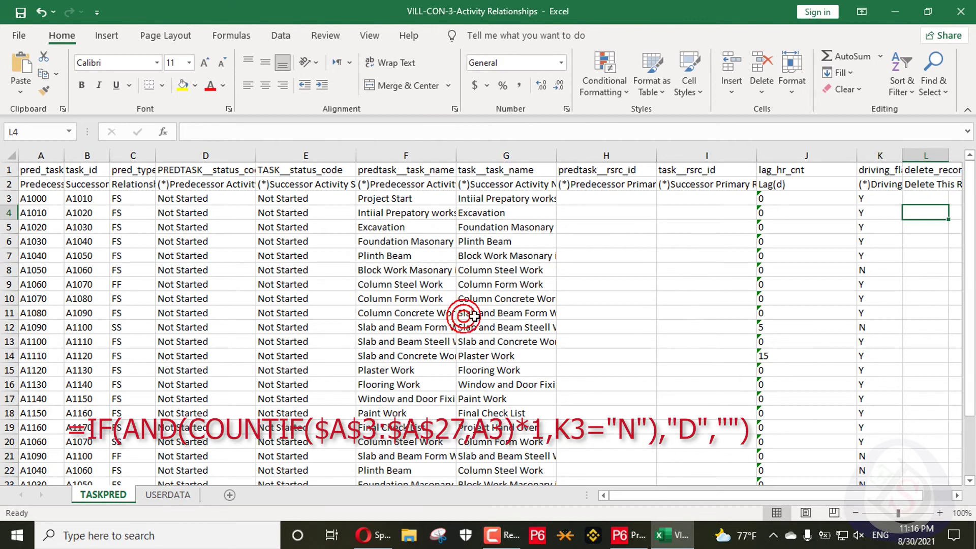
Step: Check the corrected formula in L3 and fill it down the Delete This Row column to row 27
{"action": "left_click", "coordinate": [453, 135]}
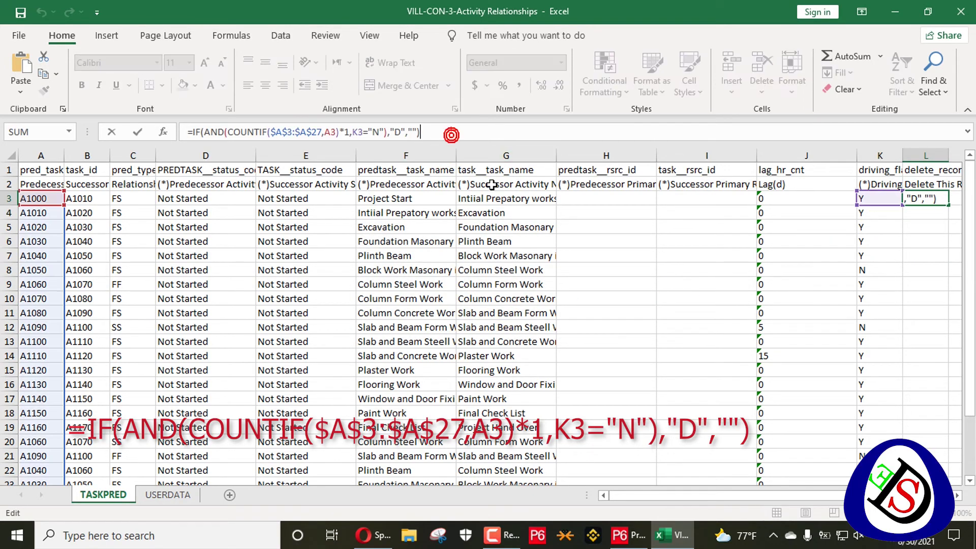
{"action": "left_click", "coordinate": [907, 311]}
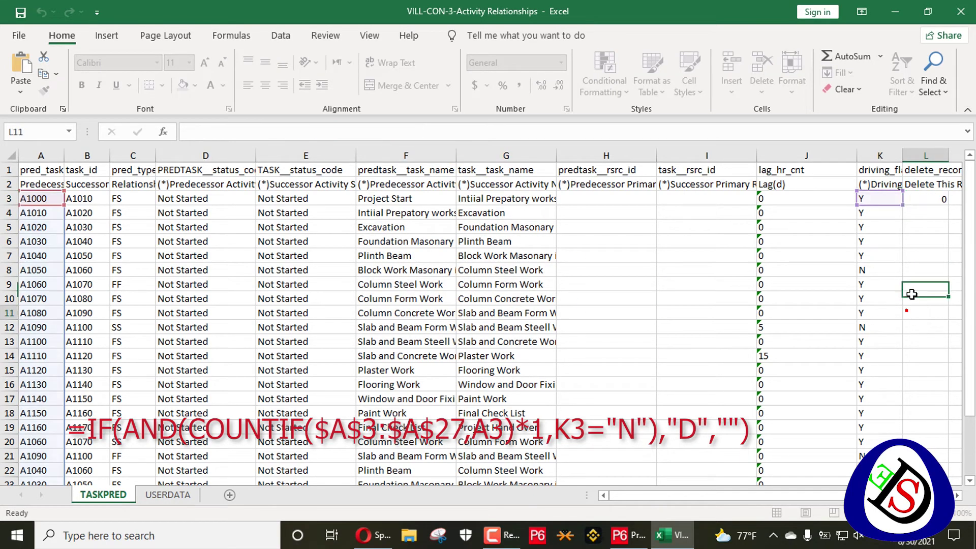
{"action": "left_click", "coordinate": [927, 185]}
{"action": "left_click", "coordinate": [938, 199]}
{"action": "left_click_drag", "start_coordinate": [948, 211], "coordinate": [933, 454]}
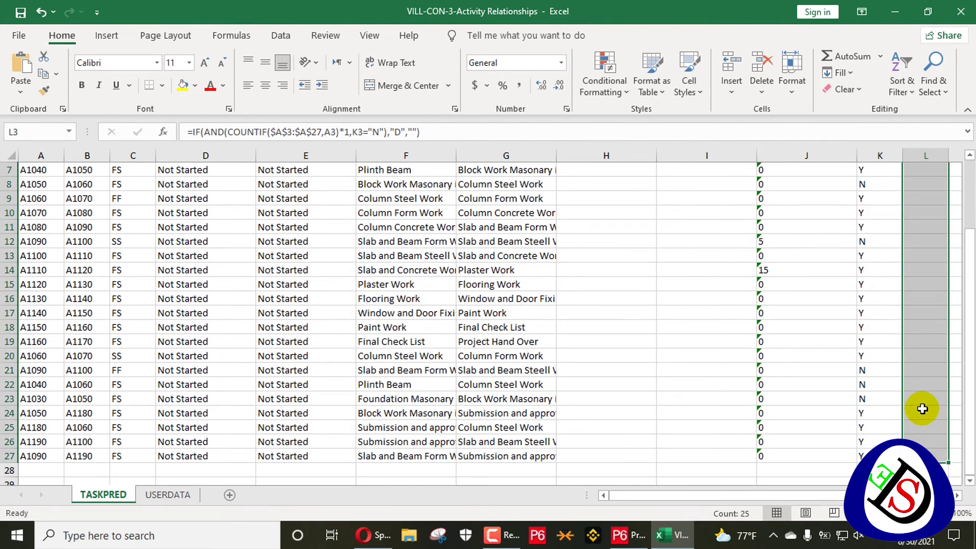
{"action": "scroll", "coordinate": [923, 403], "scroll_direction": "up", "scroll_amount": 2}
{"action": "left_click", "coordinate": [925, 233]}
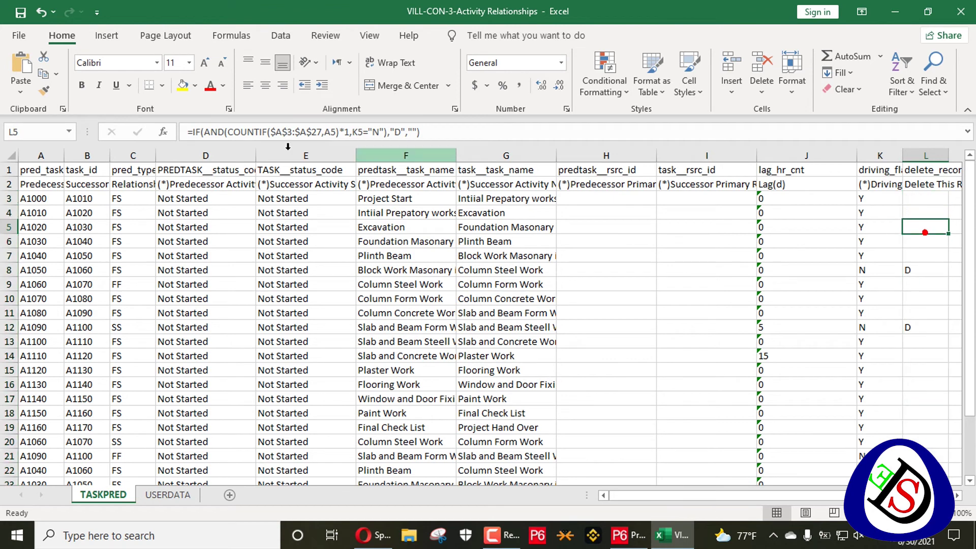
Step: Add filters to the row 2 headers from Predecessor to Delete This Row and filter Delete This Row to D only
{"action": "left_click_drag", "start_coordinate": [28, 183], "coordinate": [932, 184]}
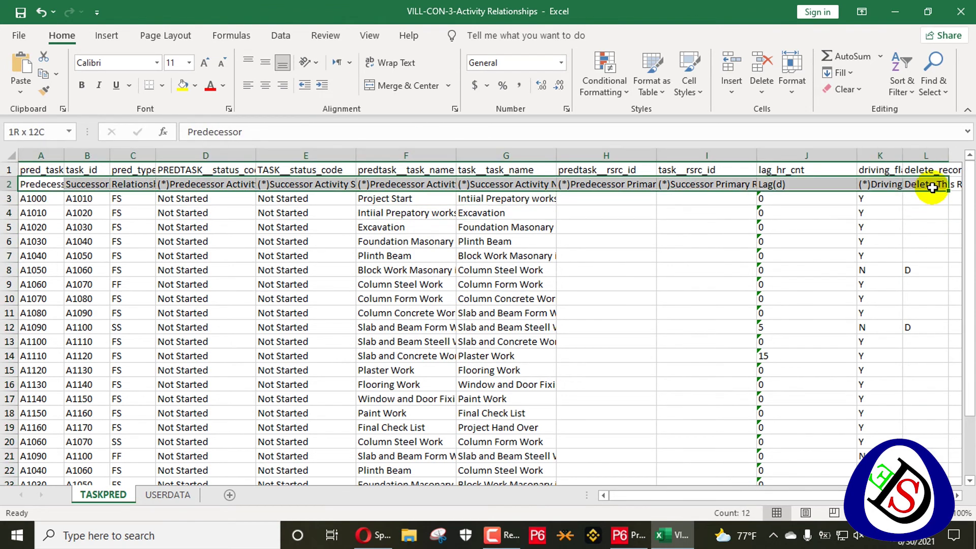
{"action": "left_click", "coordinate": [904, 87]}
{"action": "left_click", "coordinate": [908, 171]}
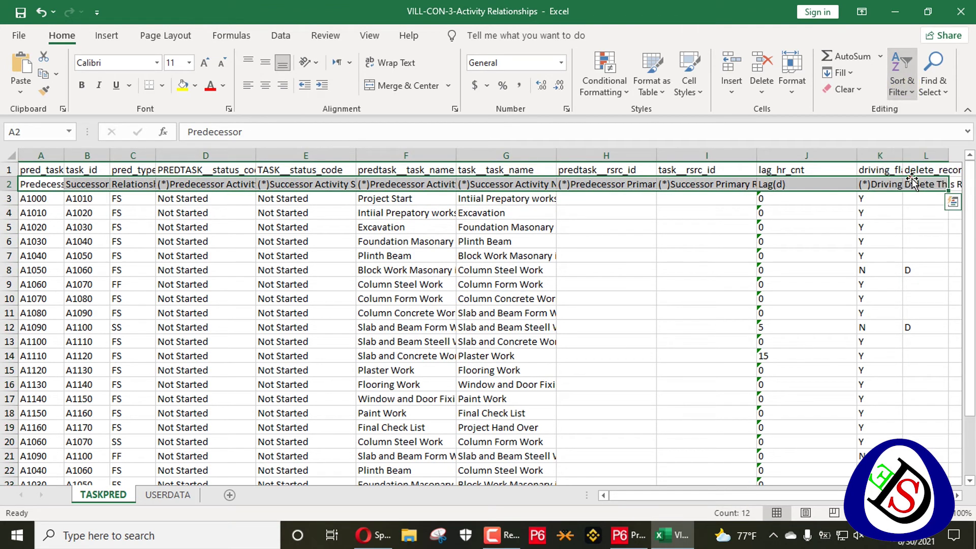
{"action": "left_click", "coordinate": [941, 185]}
{"action": "left_click", "coordinate": [798, 378]}
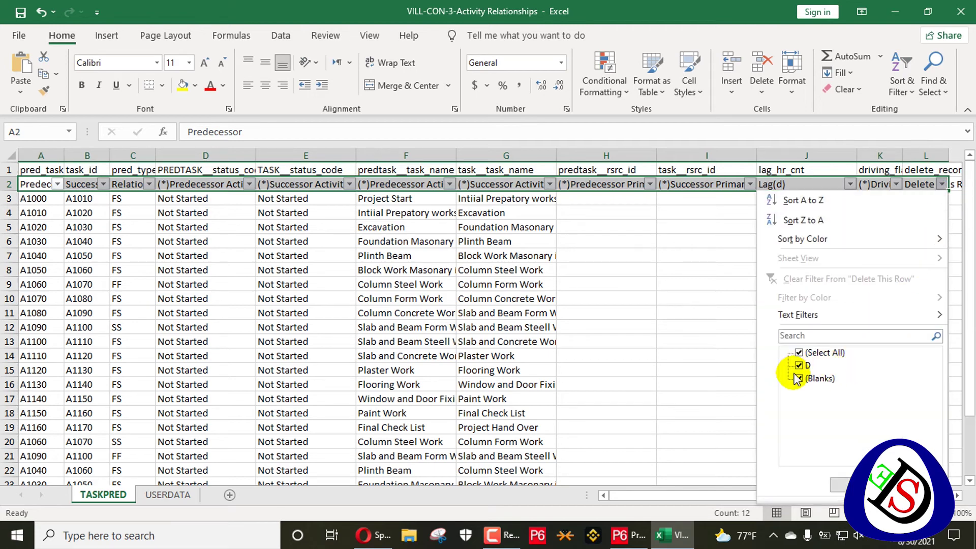
{"action": "left_click", "coordinate": [801, 379]}
{"action": "left_click", "coordinate": [844, 485]}
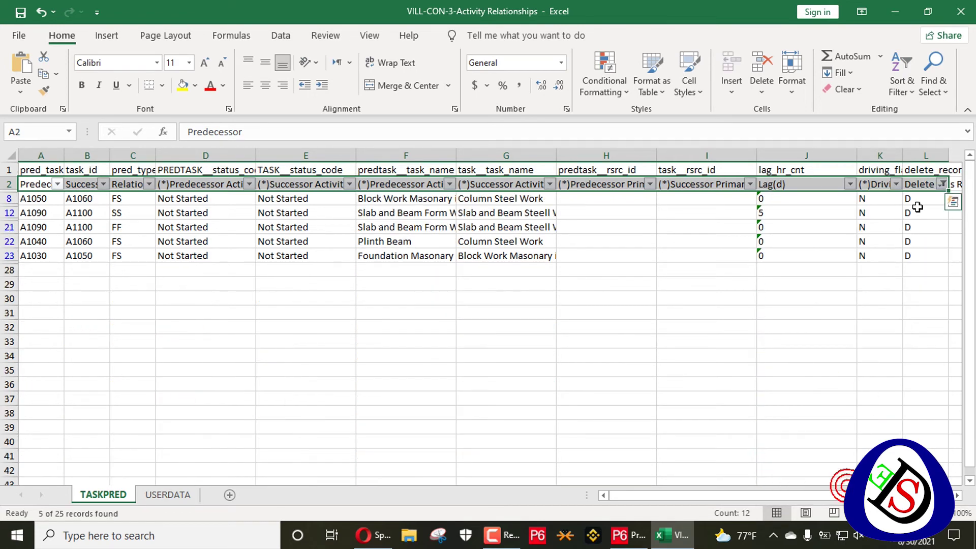
Step: Shade the filtered D cells in the Delete This Row column with a light blue theme fill
{"action": "left_click_drag", "start_coordinate": [921, 198], "coordinate": [913, 255]}
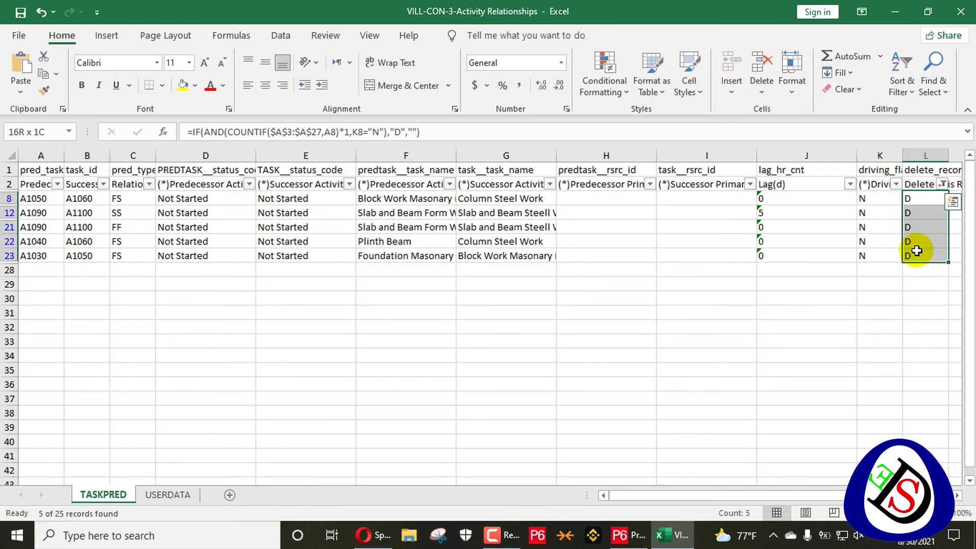
{"action": "left_click", "coordinate": [196, 86]}
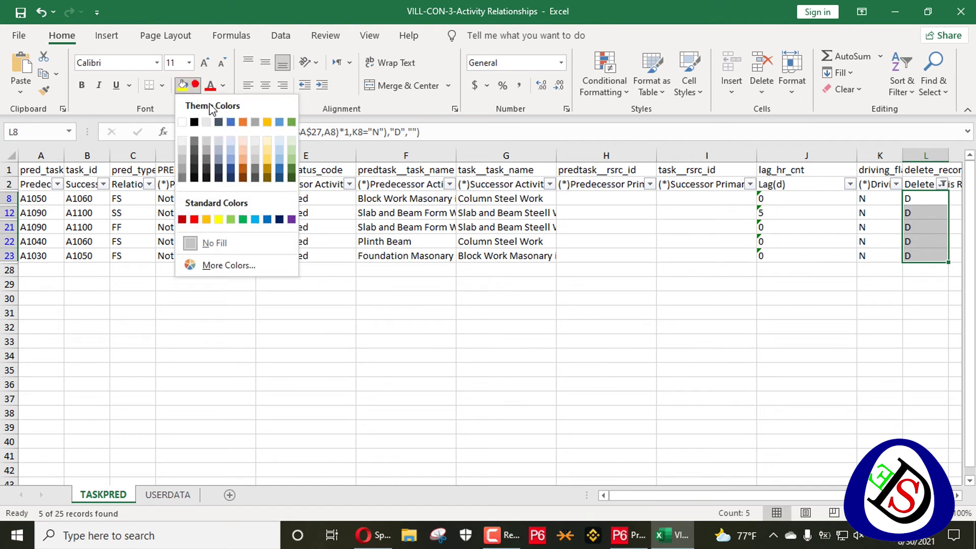
{"action": "left_click", "coordinate": [233, 162]}
{"action": "left_click_drag", "start_coordinate": [529, 346], "coordinate": [529, 352]}
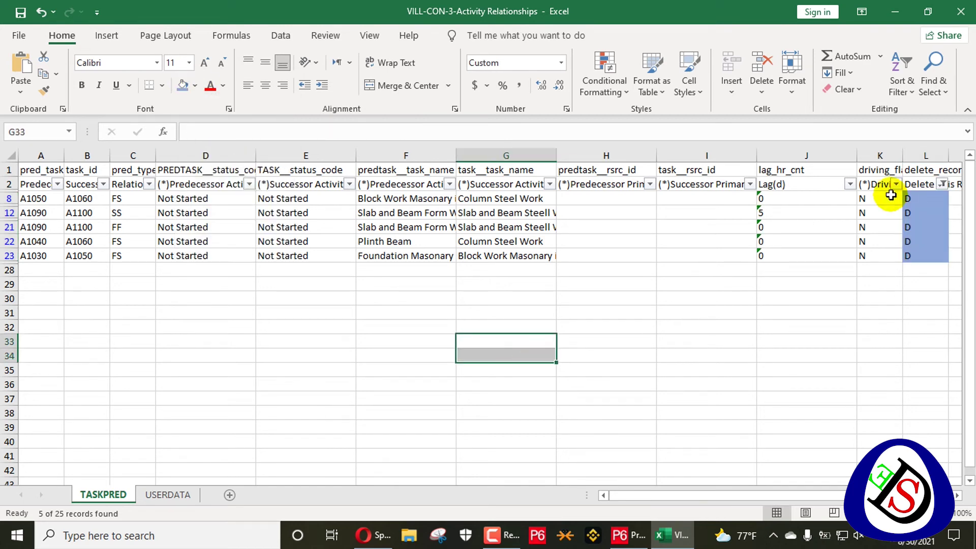
Step: Show all values in the Delete This Row filter again, look through the rows and close the workbook
{"action": "left_click", "coordinate": [942, 187]}
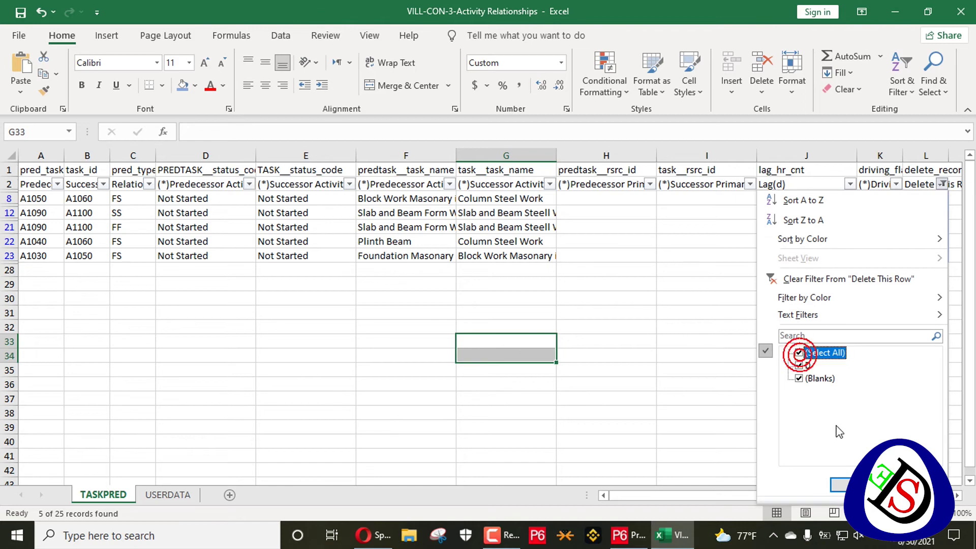
{"action": "left_click", "coordinate": [847, 484]}
{"action": "scroll", "coordinate": [889, 270], "scroll_direction": "down", "scroll_amount": 4}
{"action": "scroll", "coordinate": [887, 270], "scroll_direction": "up", "scroll_amount": 4}
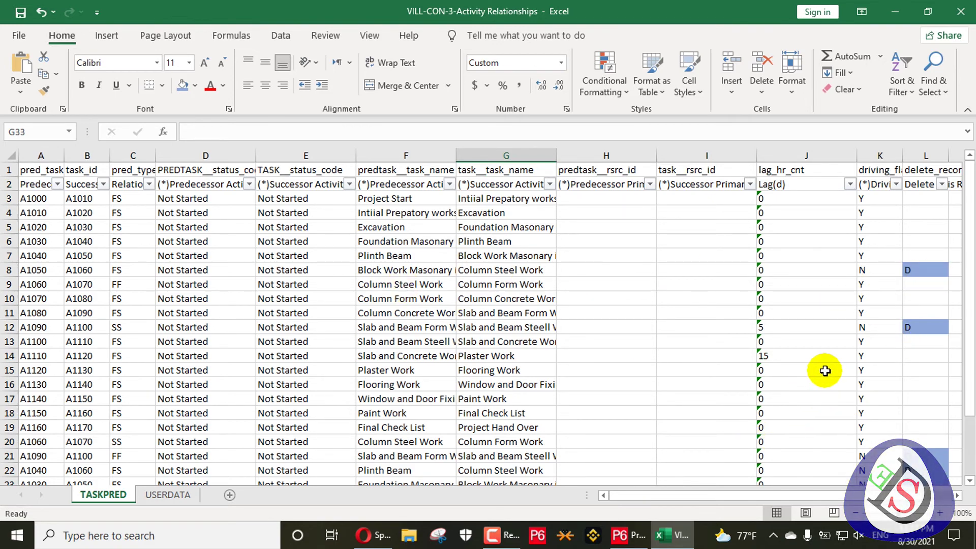
{"action": "left_click", "coordinate": [961, 10]}
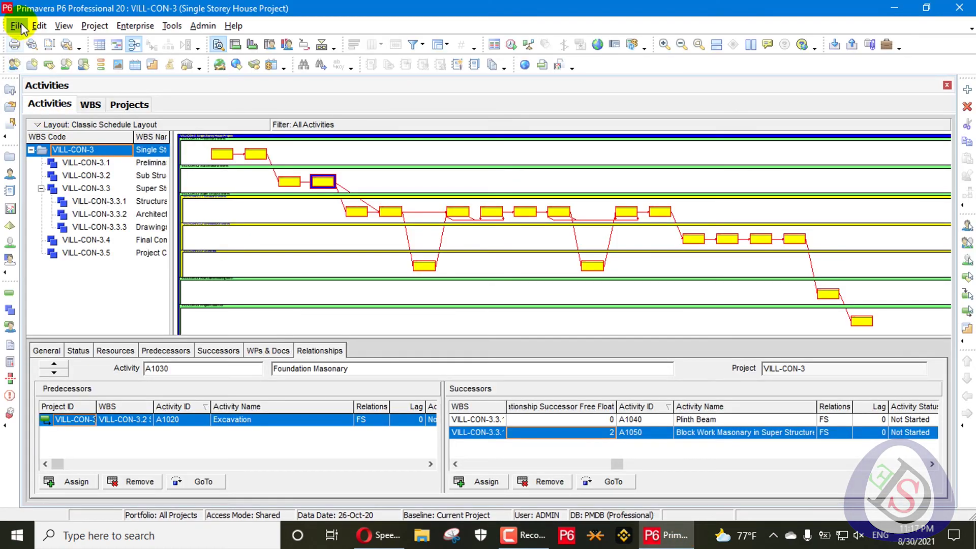
Step: Start an import in Primavera P6 with Spreadsheet - (XLSX) as the import format
{"action": "left_click", "coordinate": [18, 25]}
{"action": "left_click", "coordinate": [74, 130]}
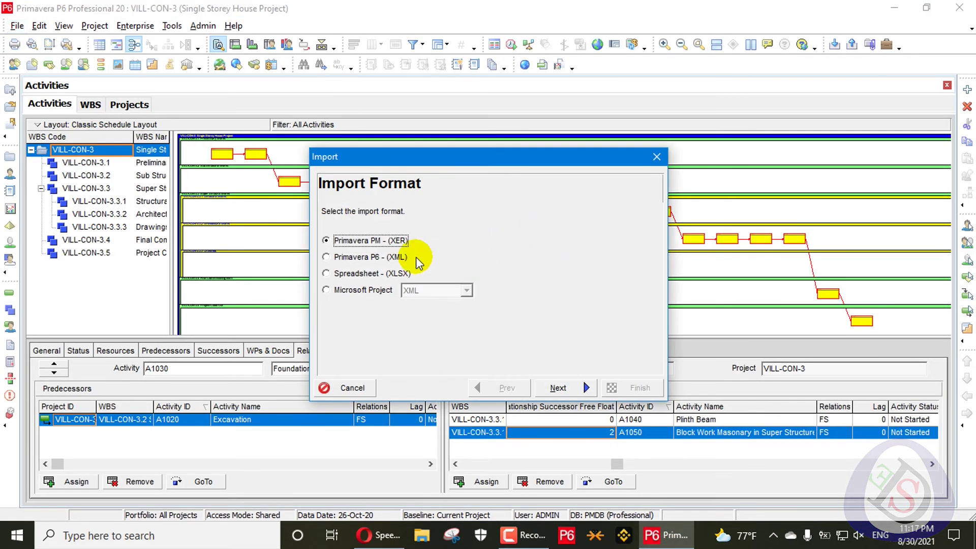
{"action": "left_click", "coordinate": [340, 277]}
{"action": "left_click", "coordinate": [558, 388]}
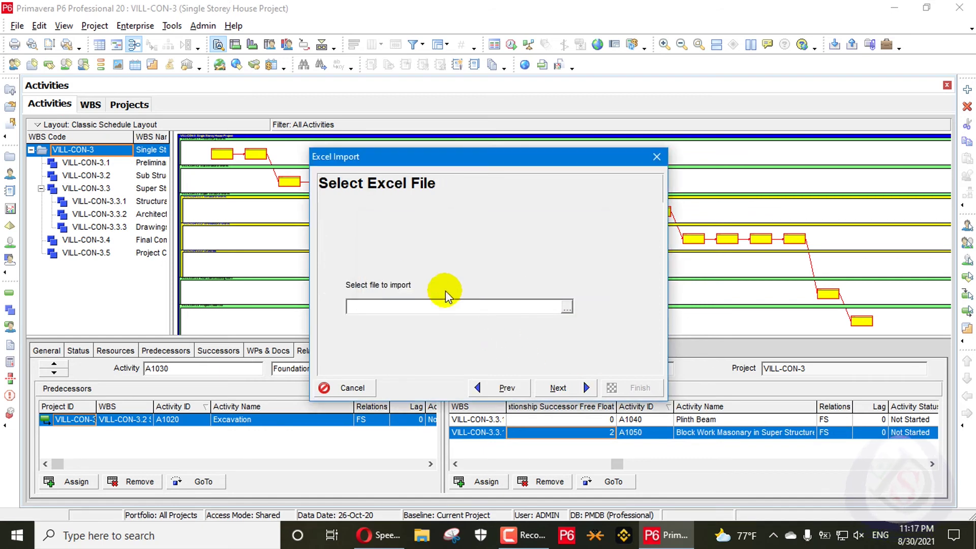
Step: Choose the VILL-CON-3-Activity Relationships workbook on the desktop as the Excel file to import
{"action": "left_click", "coordinate": [566, 306]}
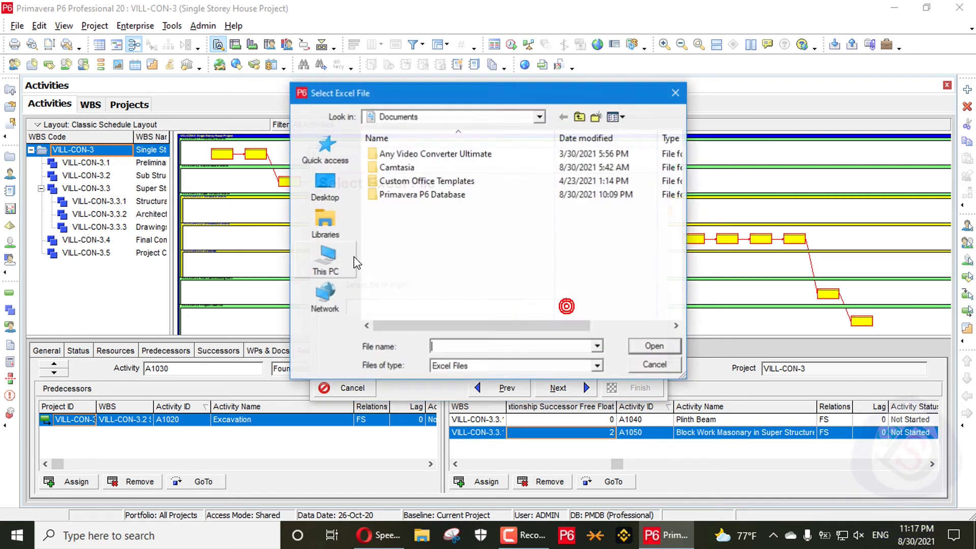
{"action": "left_click", "coordinate": [325, 188]}
{"action": "scroll", "coordinate": [512, 275], "scroll_direction": "down", "scroll_amount": 5}
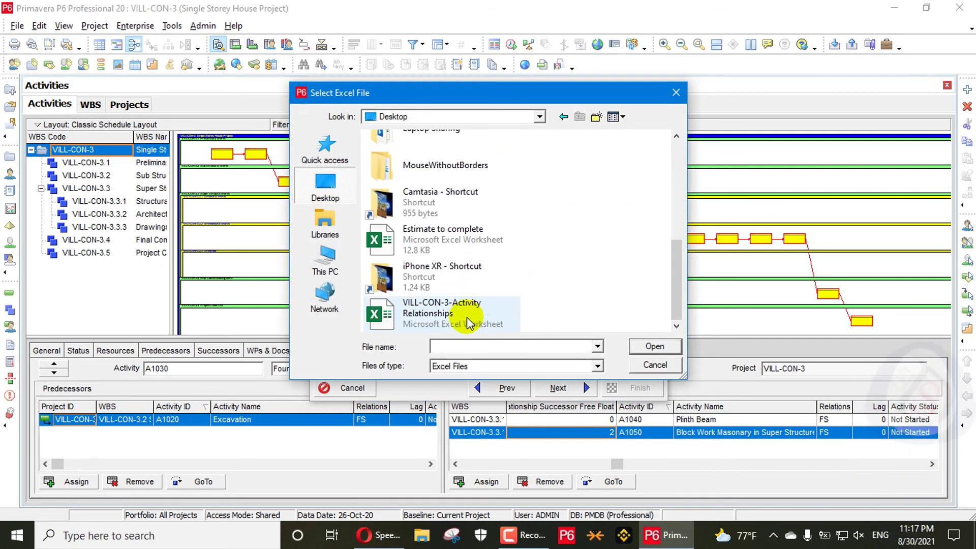
{"action": "left_click", "coordinate": [466, 316]}
{"action": "left_click", "coordinate": [655, 346]}
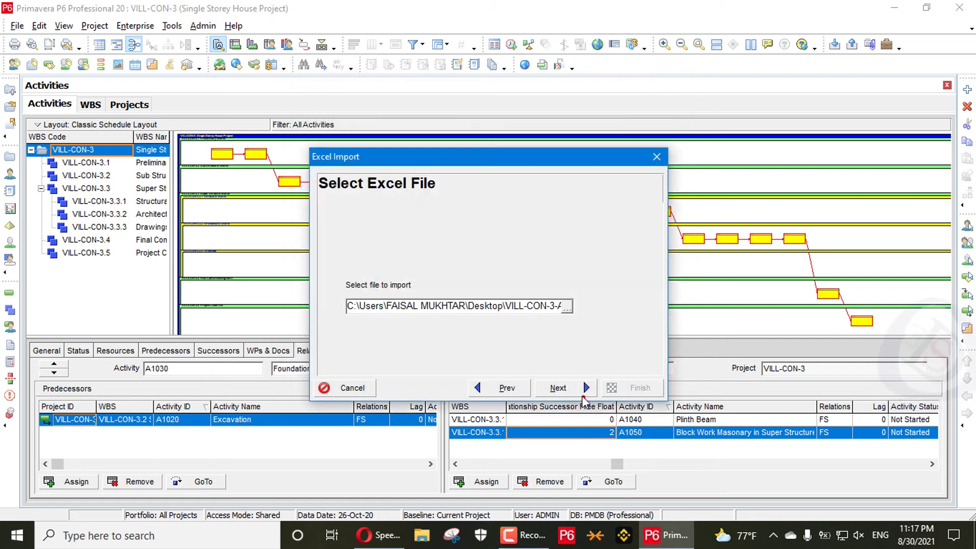
Step: Select Activity Relationships as the type of data to import from the workbook
{"action": "left_click", "coordinate": [557, 389]}
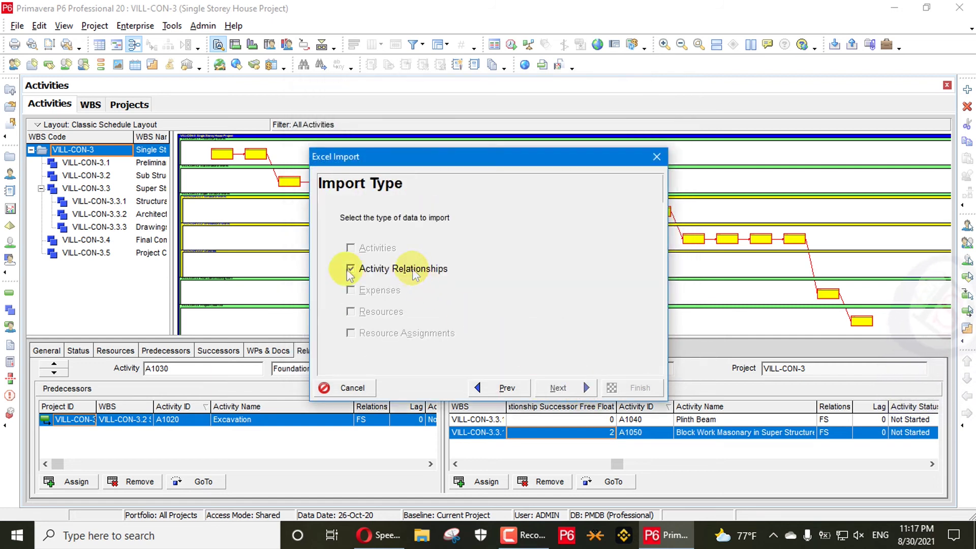
{"action": "left_click", "coordinate": [350, 268]}
{"action": "left_click", "coordinate": [558, 388]}
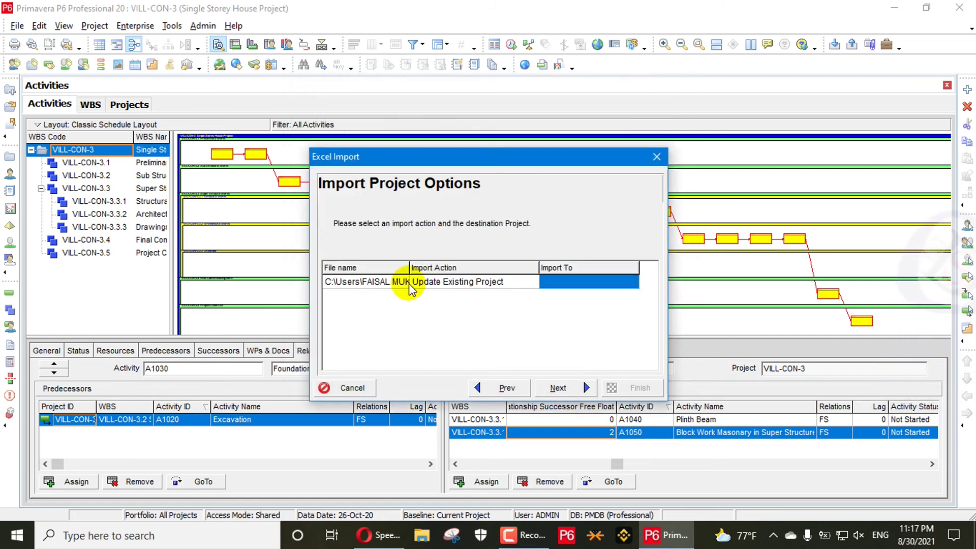
Step: Set the existing project VILL-CON-3 as the import destination and proceed to the import review
{"action": "left_click", "coordinate": [610, 289]}
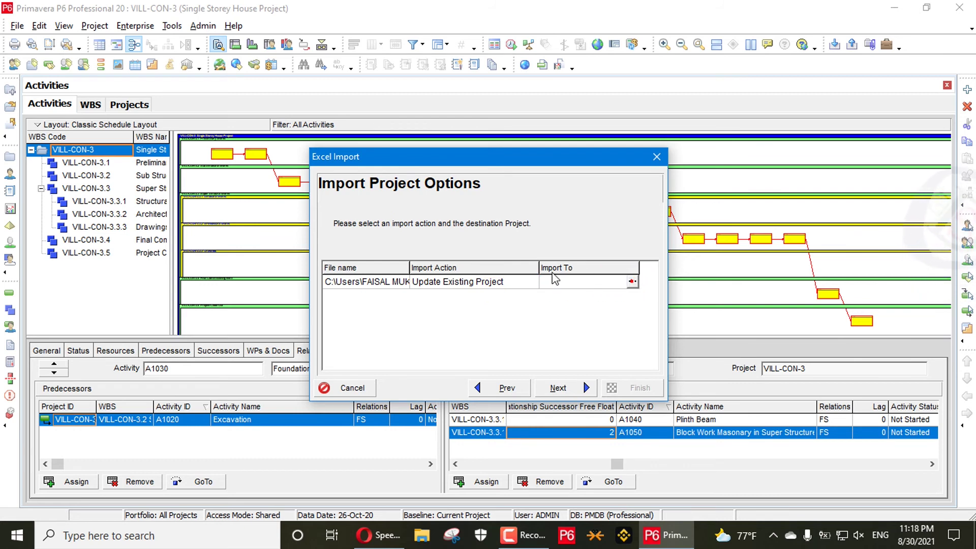
{"action": "left_click", "coordinate": [633, 281]}
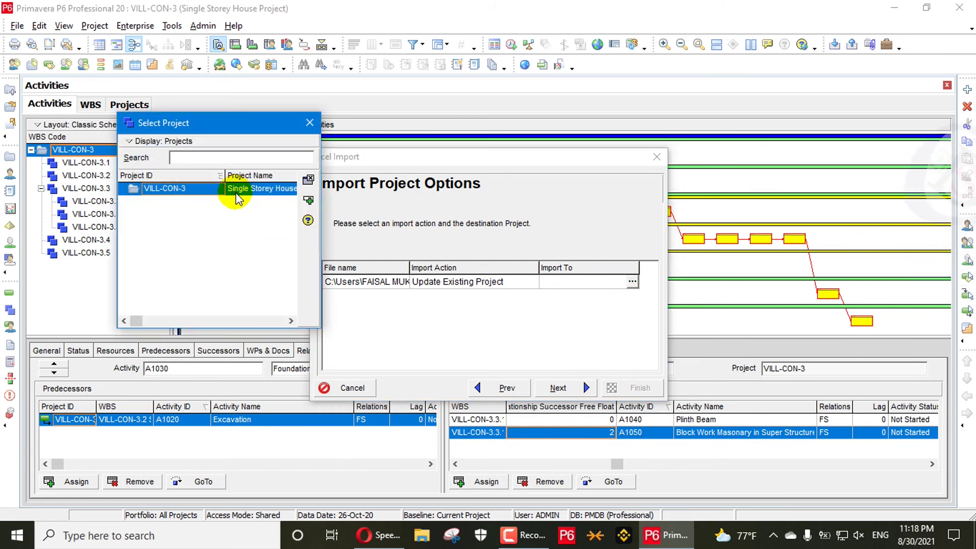
{"action": "left_click", "coordinate": [308, 200]}
{"action": "left_click", "coordinate": [558, 388]}
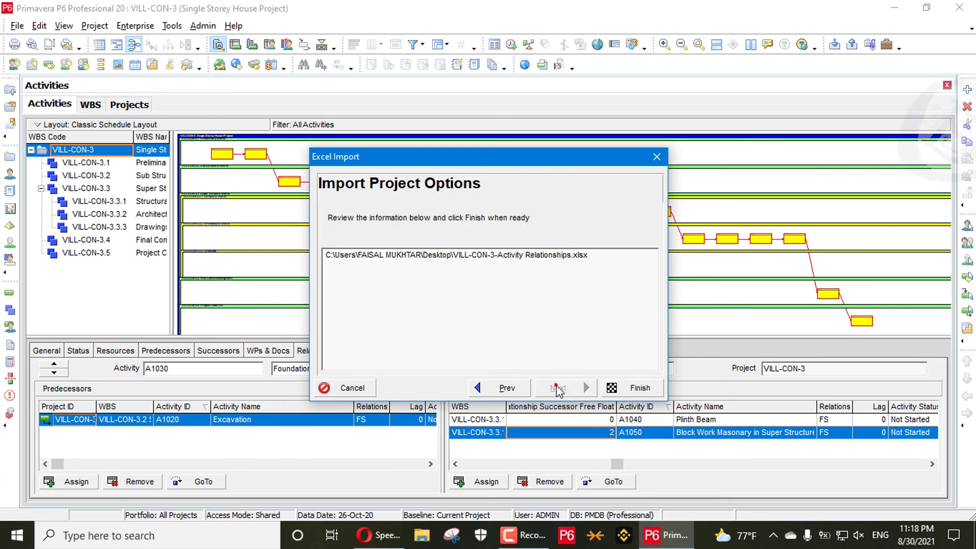
Step: Run the relationship import and close the import result dialog
{"action": "left_click", "coordinate": [638, 388]}
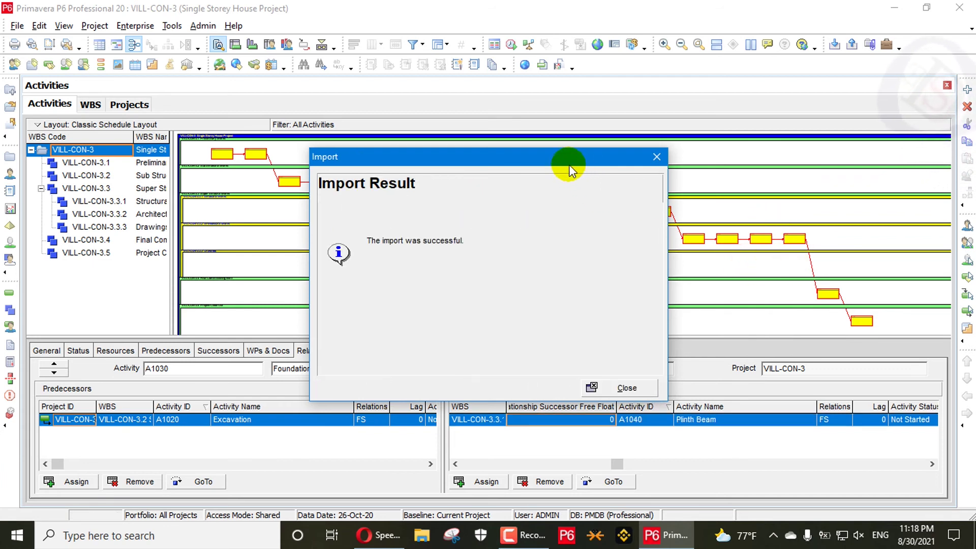
{"action": "left_click_drag", "start_coordinate": [570, 169], "coordinate": [389, 235]}
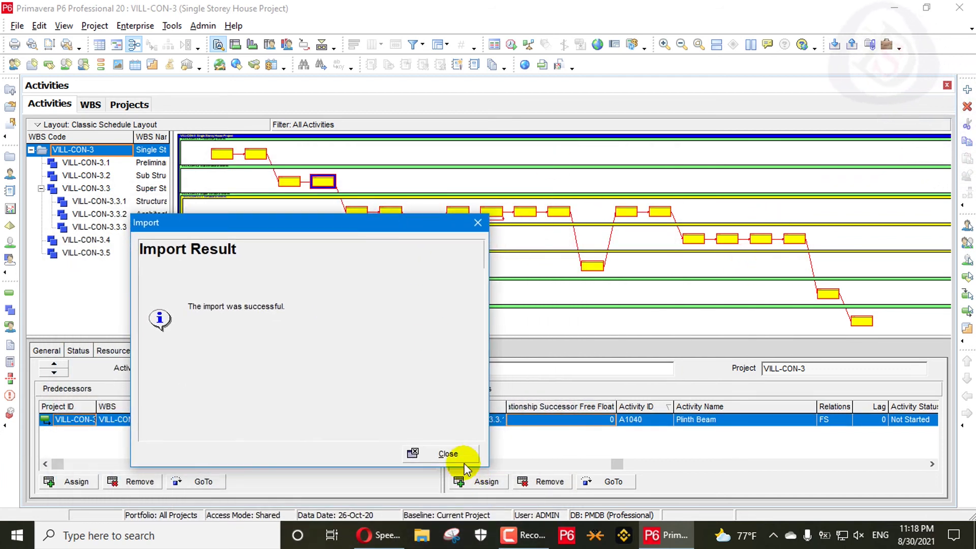
{"action": "left_click", "coordinate": [448, 454]}
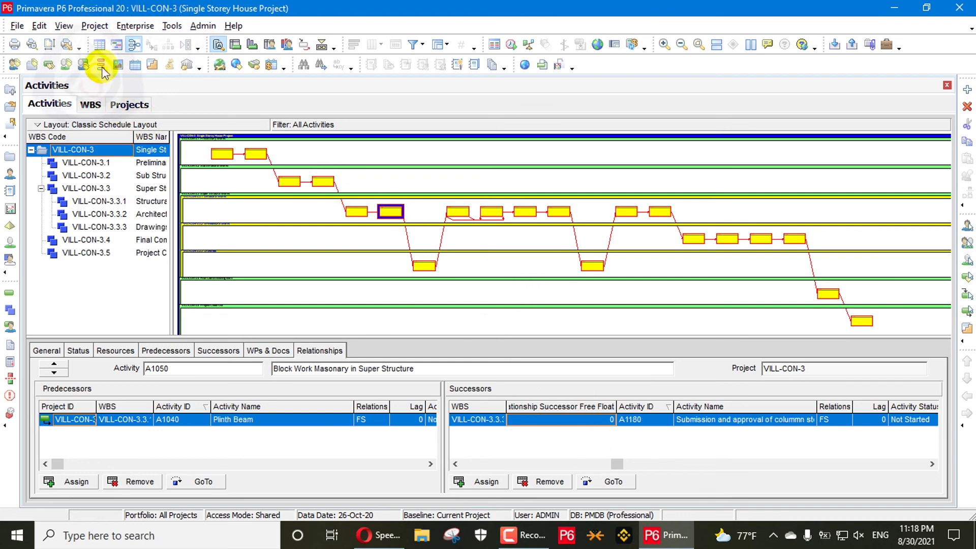
Step: Switch from the activity network to the activity table with Gantt chart and examine the relationship lines down to the Drawings activities
{"action": "left_click", "coordinate": [102, 47]}
{"action": "left_click", "coordinate": [103, 48]}
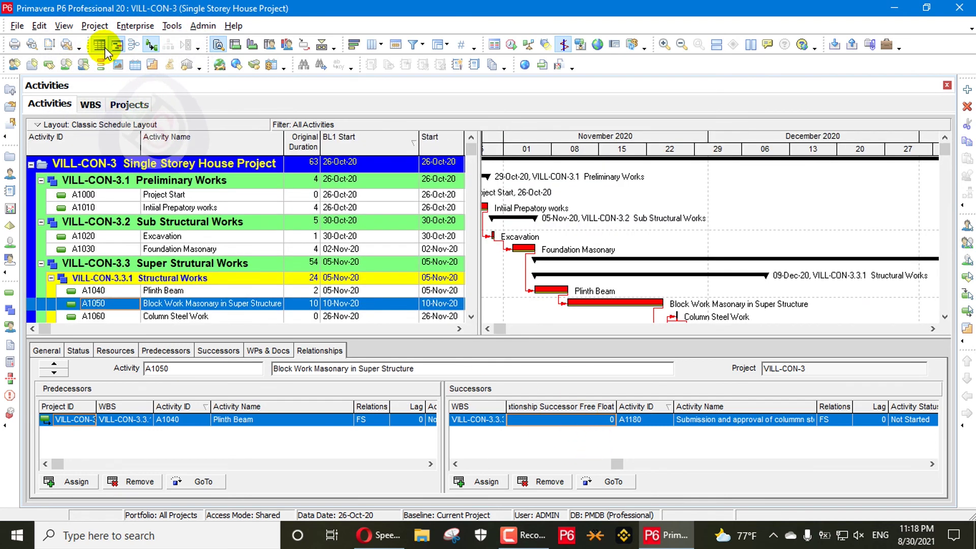
{"action": "left_click", "coordinate": [105, 49]}
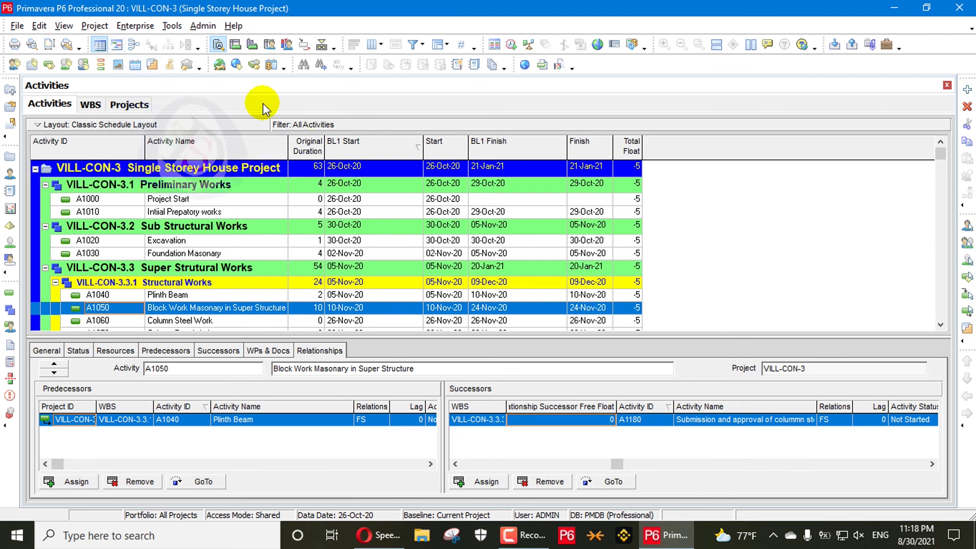
{"action": "left_click", "coordinate": [116, 44]}
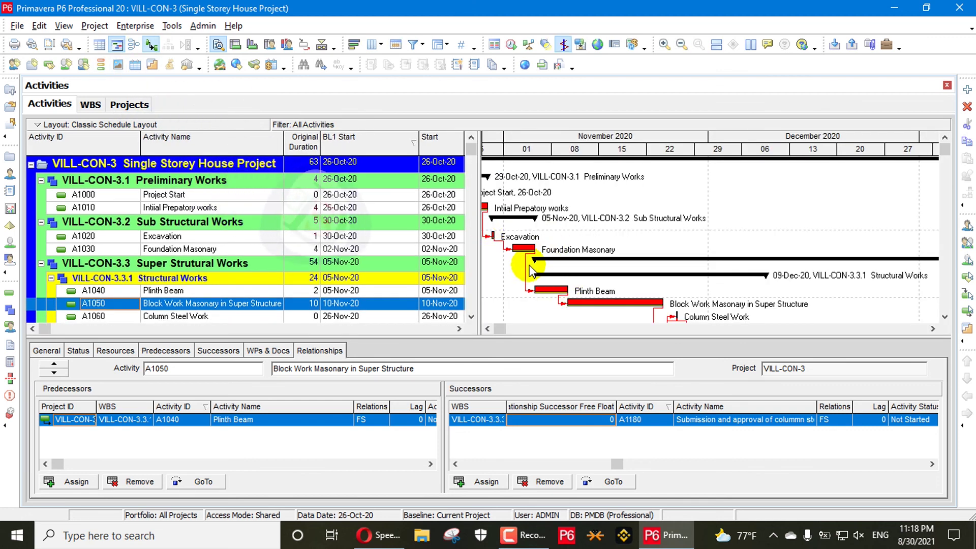
{"action": "left_click", "coordinate": [614, 317]}
{"action": "scroll", "coordinate": [616, 305], "scroll_direction": "down", "scroll_amount": 5}
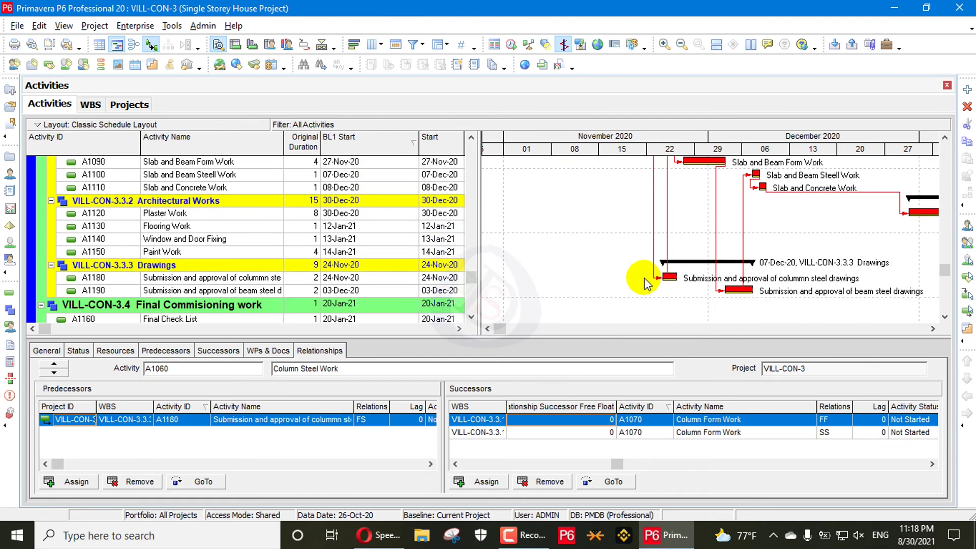